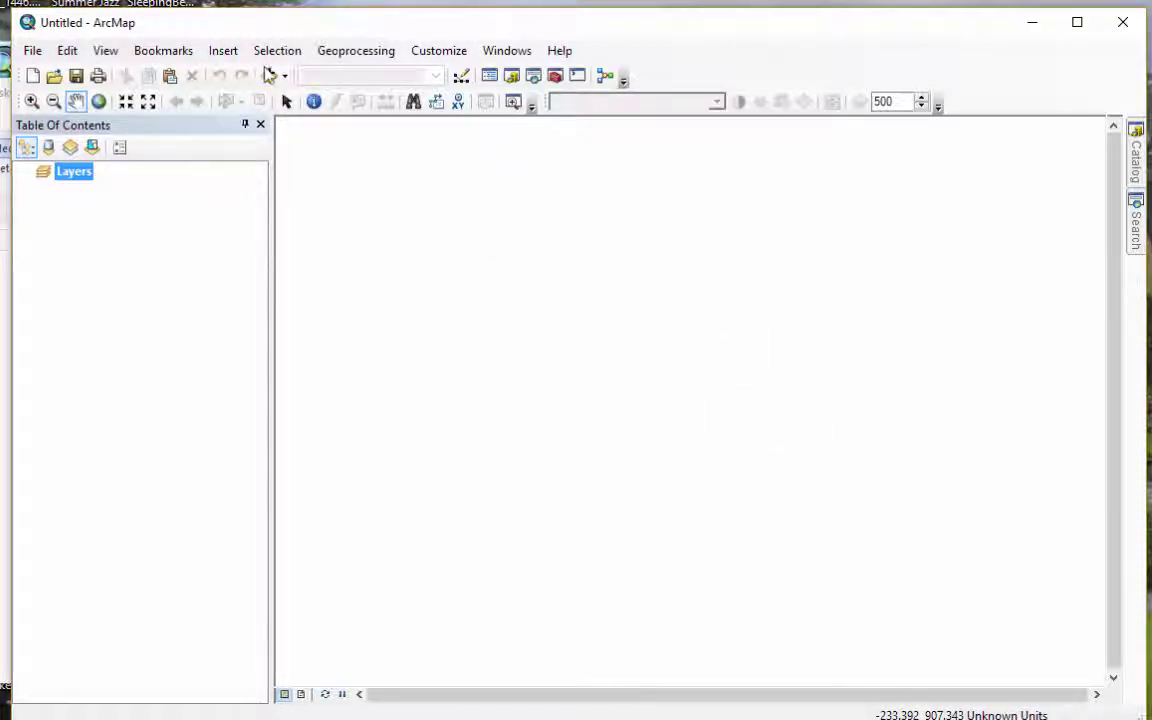
# Browse Add Data through ESRIDATA > Pa > JermynGeog to view its shapefiles, then close it
pyautogui.click(269, 76)
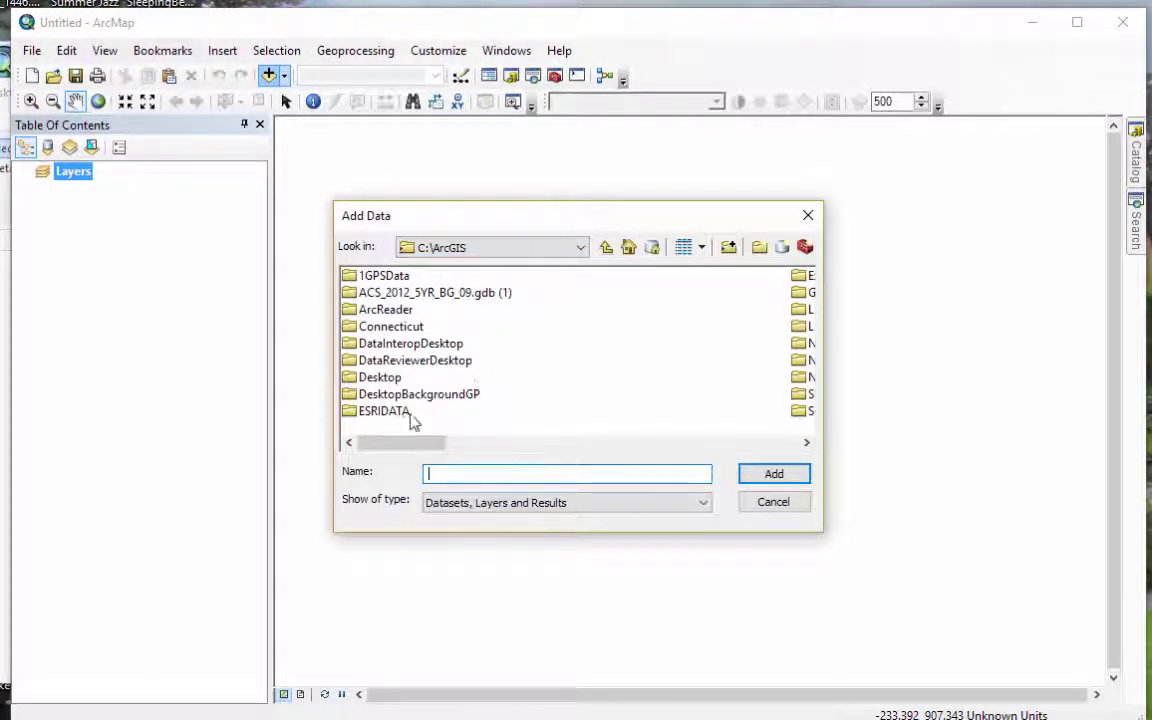
pyautogui.click(363, 418)
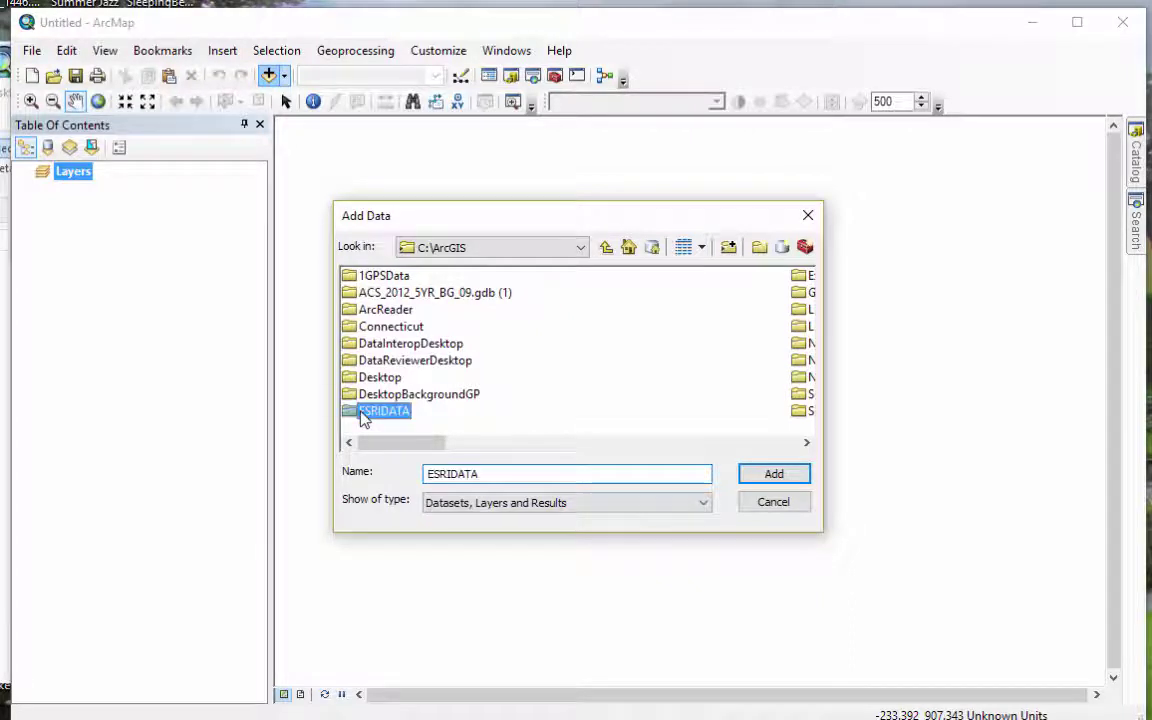
pyautogui.doubleClick(363, 412)
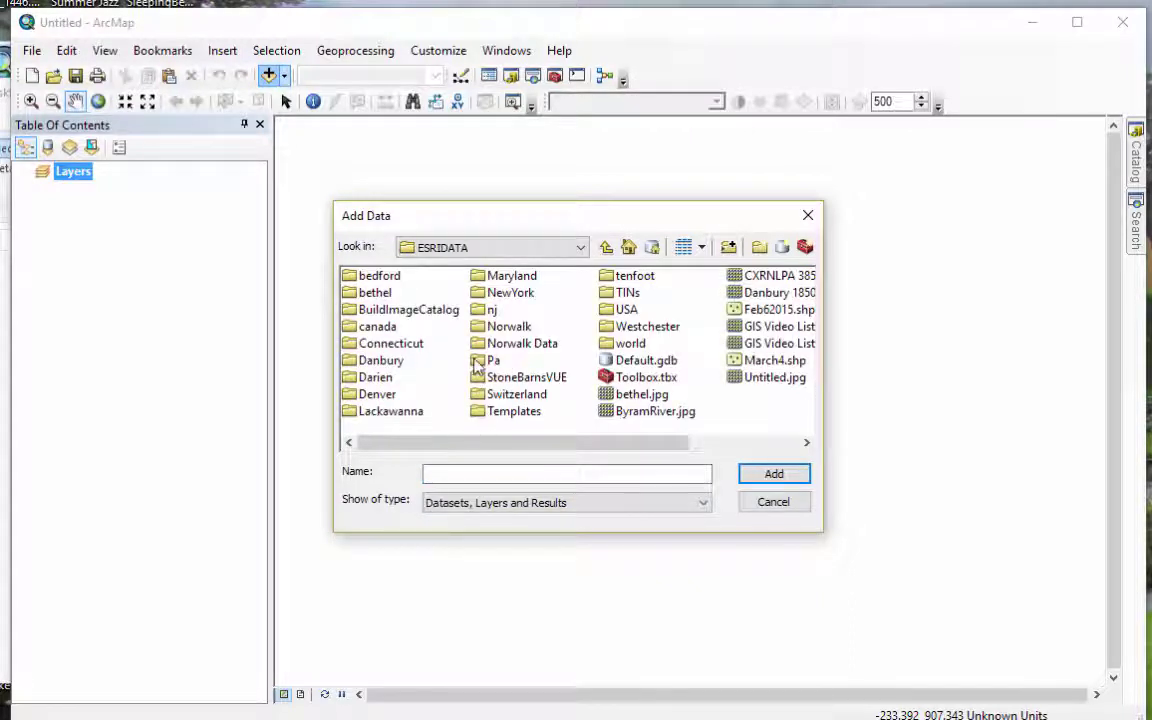
pyautogui.click(482, 362)
pyautogui.doubleClick(485, 362)
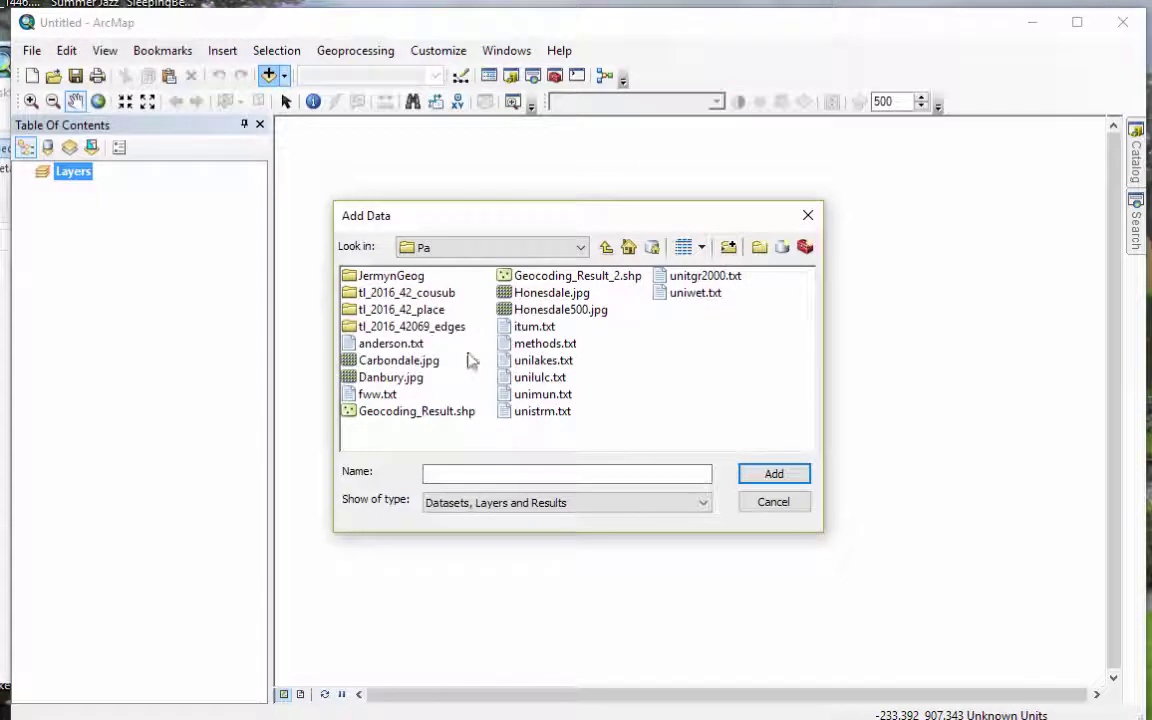
pyautogui.click(360, 275)
pyautogui.doubleClick(362, 275)
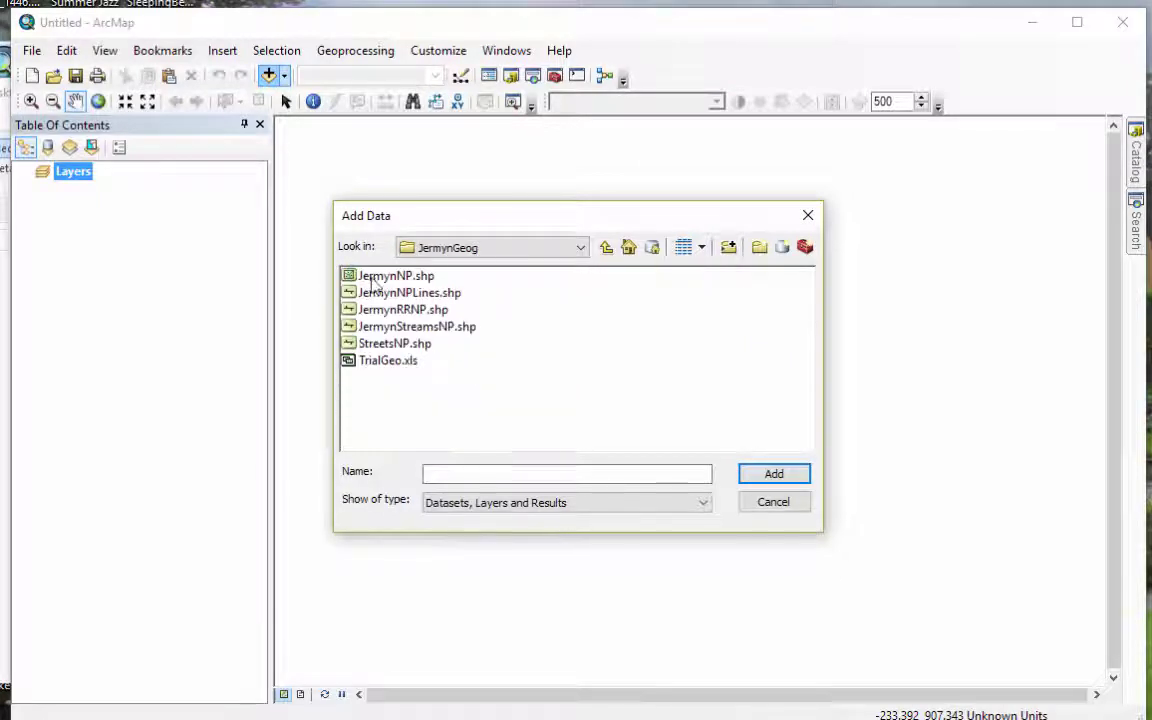
pyautogui.click(808, 215)
# Reopen Add Data from the File menu and go up two levels to ESRIDATA
pyautogui.click(32, 52)
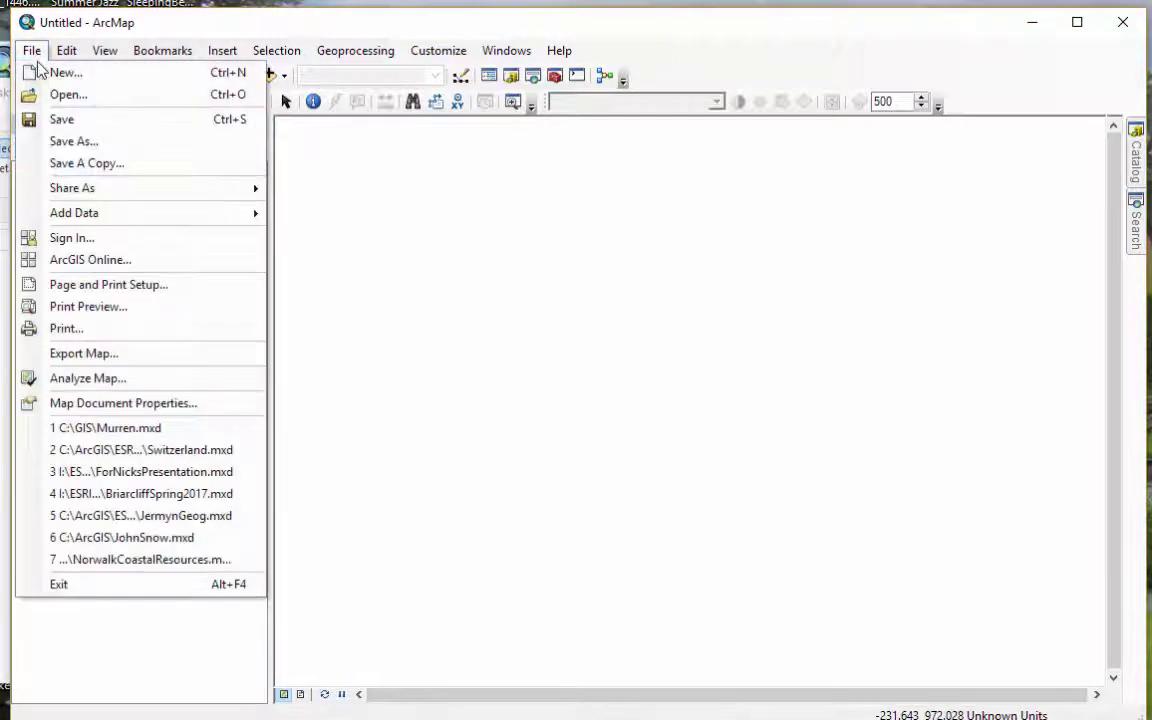
pyautogui.moveTo(65, 216)
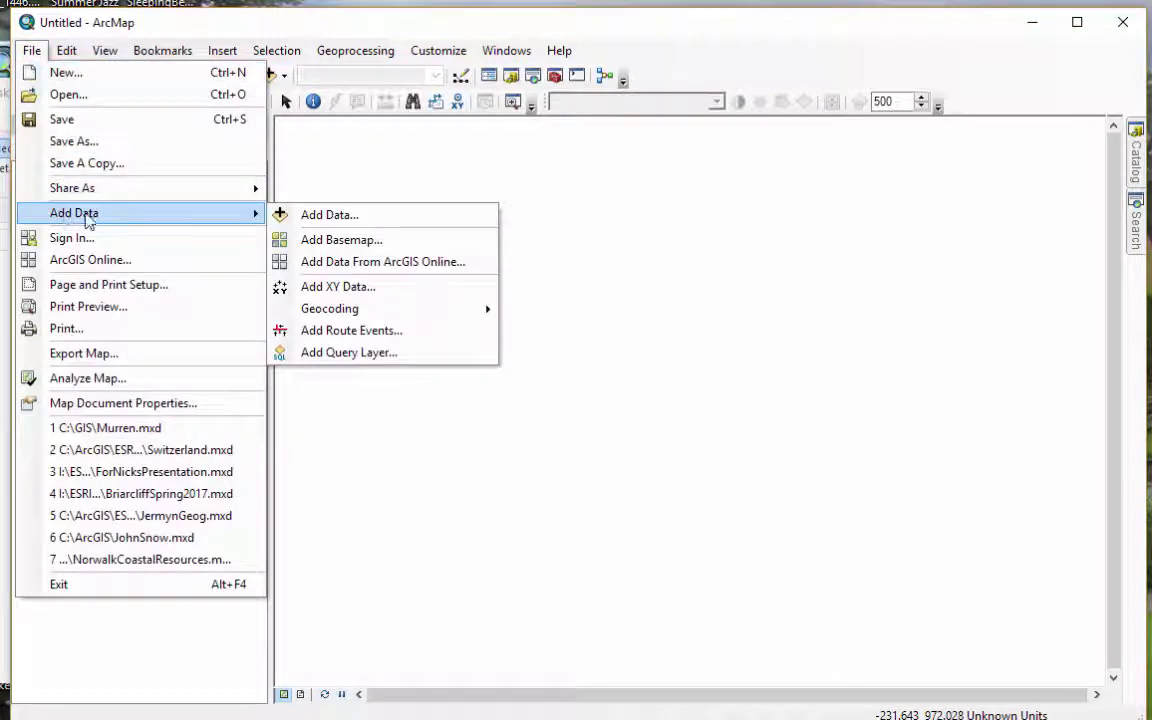
pyautogui.click(327, 213)
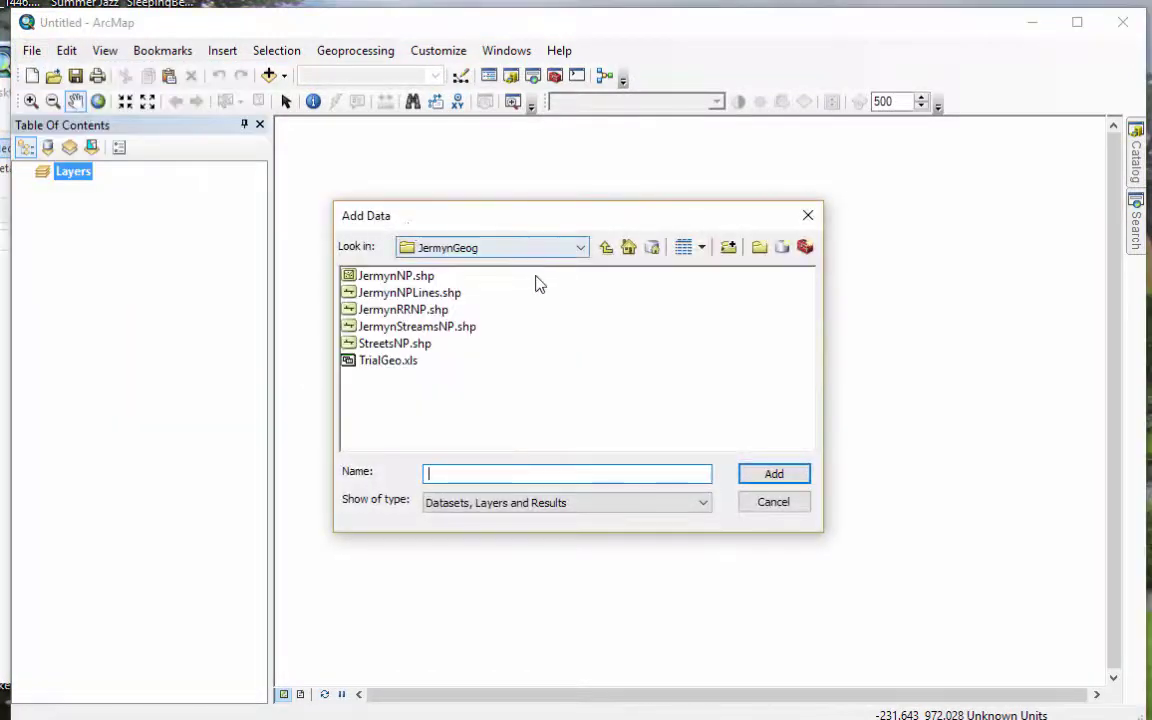
pyautogui.click(607, 249)
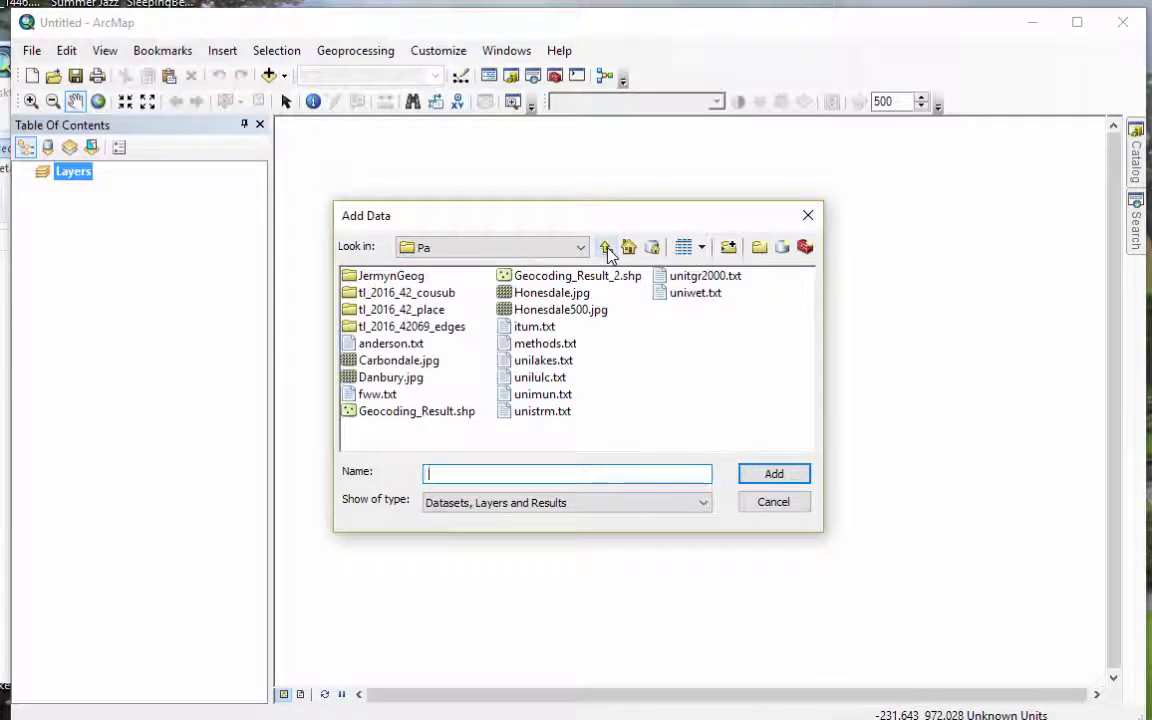
pyautogui.click(606, 249)
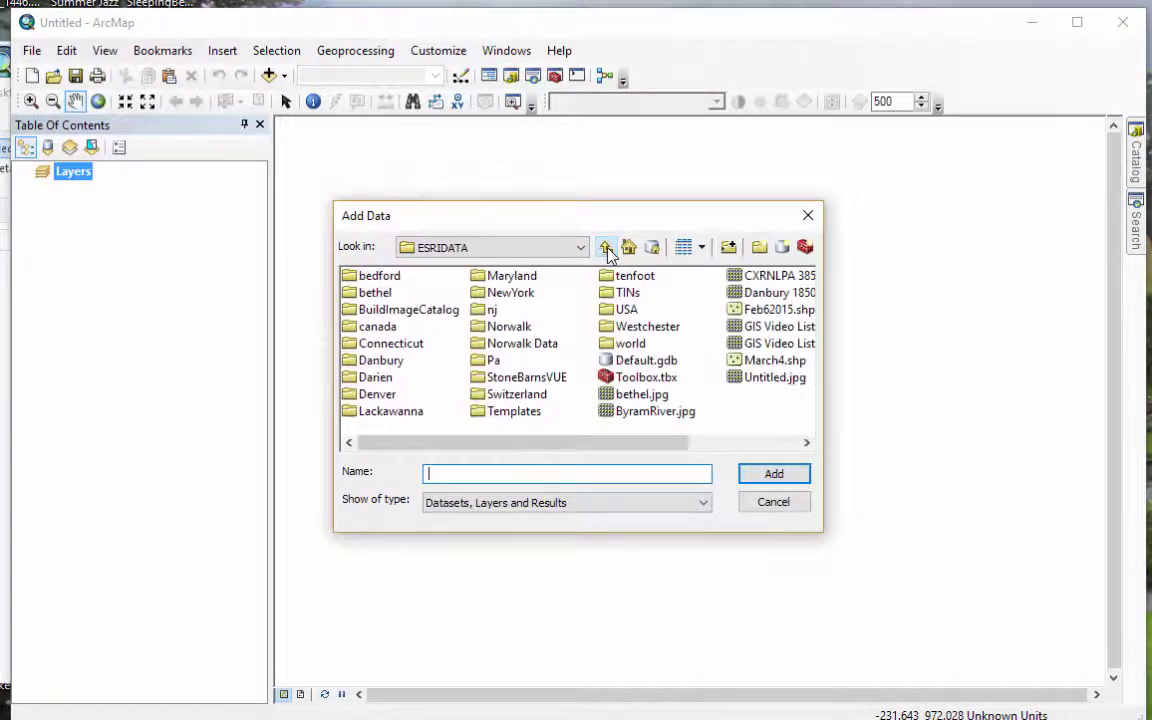
# Close Add Data and open the Catalog window with Folder Connections expanded, listing five connections
pyautogui.click(808, 216)
pyautogui.click(1136, 152)
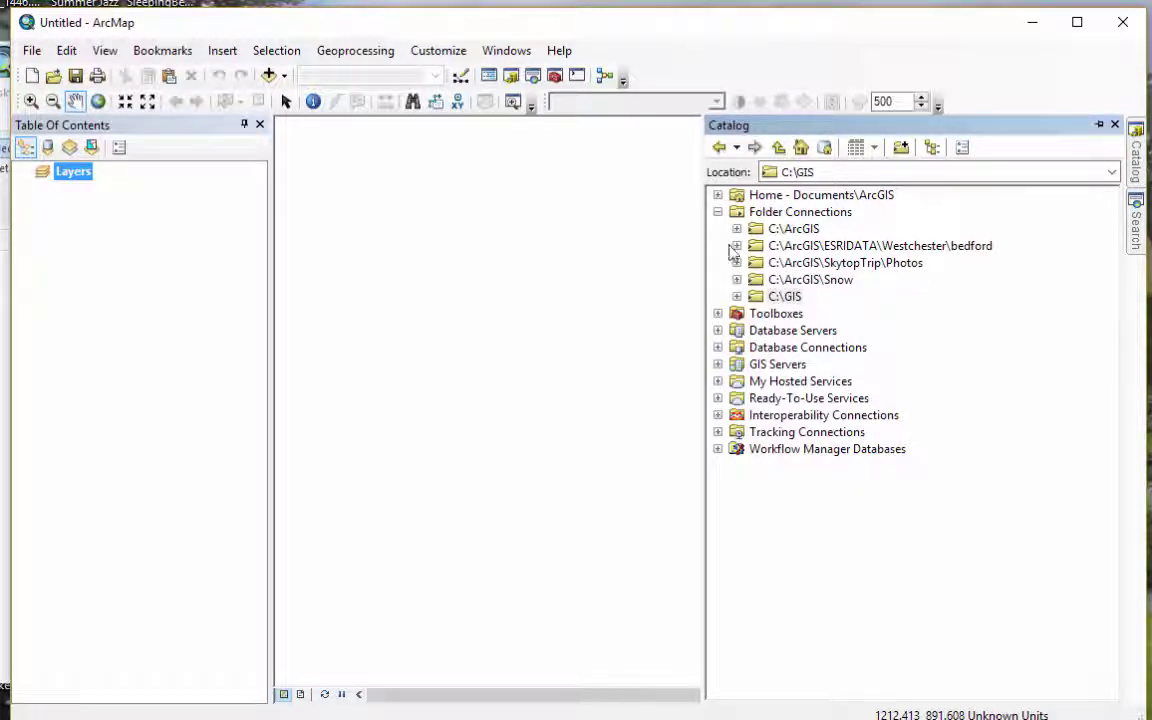
pyautogui.click(717, 212)
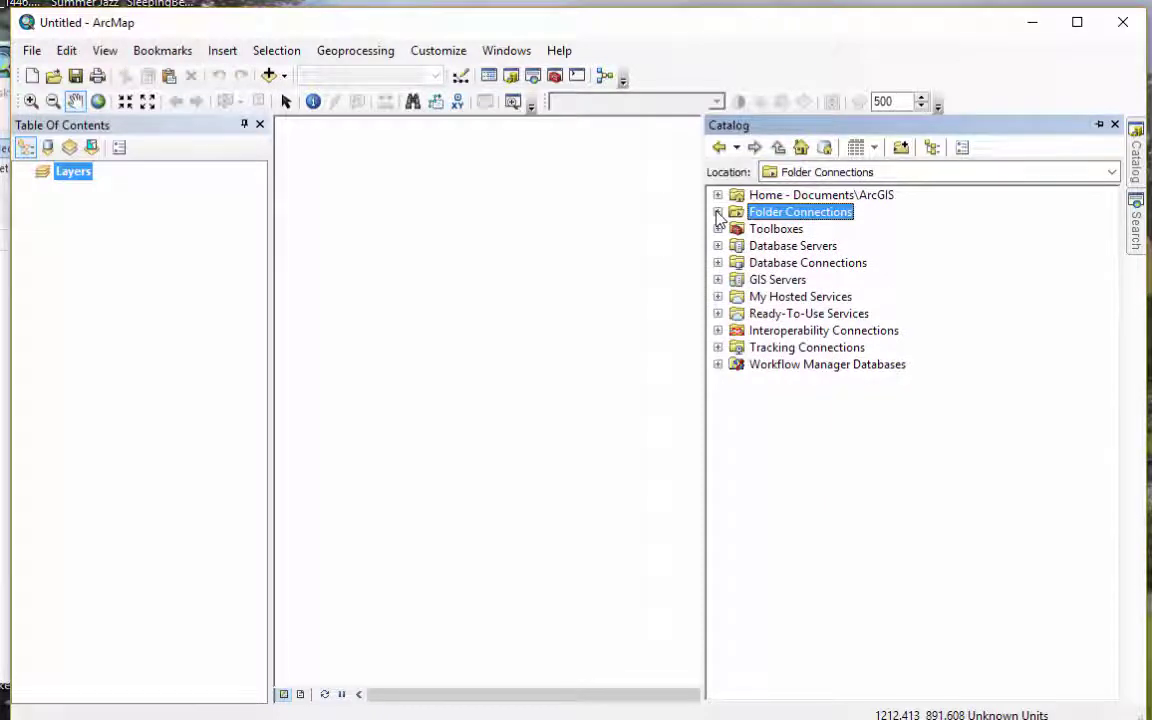
pyautogui.click(718, 213)
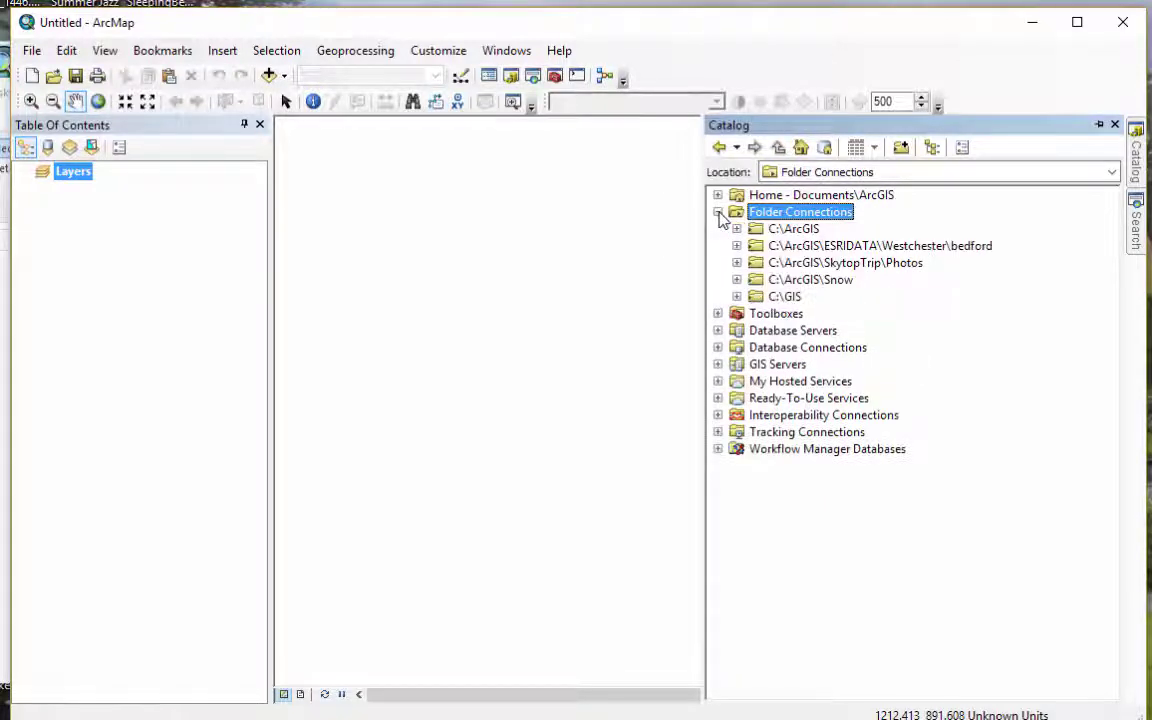
# Connect to the folder C:\ArcGIS\ESRIDATA\Pa\JermynGeog via This PC > OS (C:) > ArcGIS > ESRIDATA > Pa
pyautogui.click(900, 148)
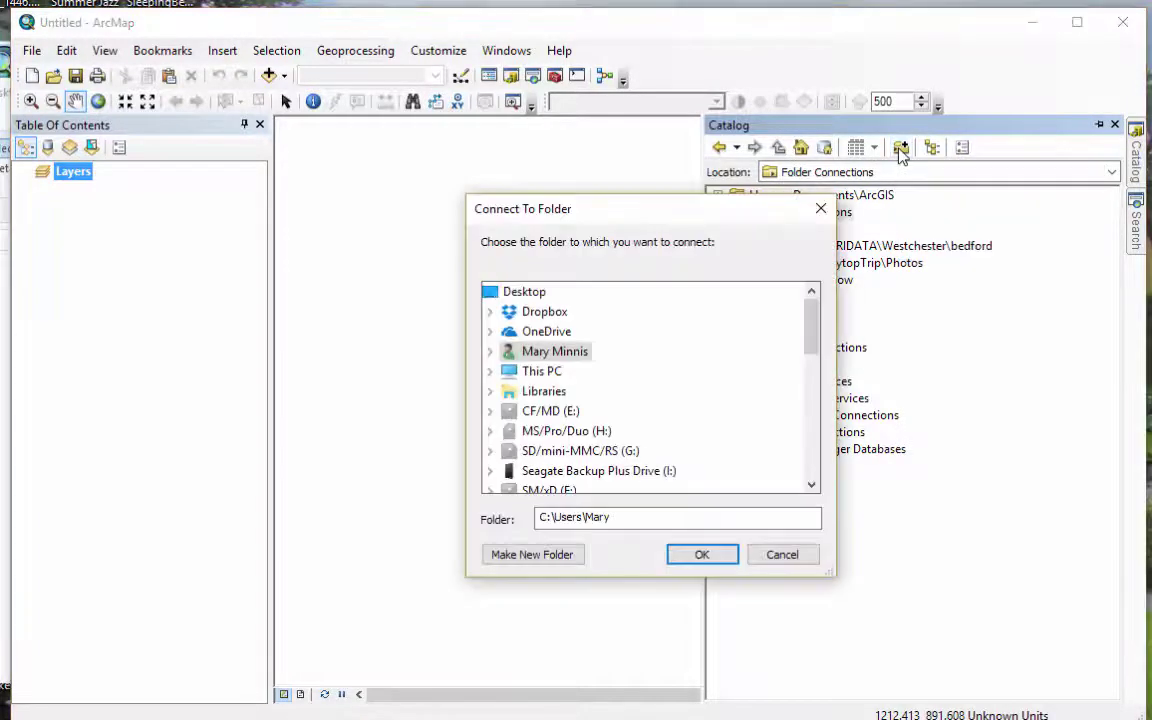
pyautogui.moveTo(815, 338); pyautogui.dragTo(815, 350)
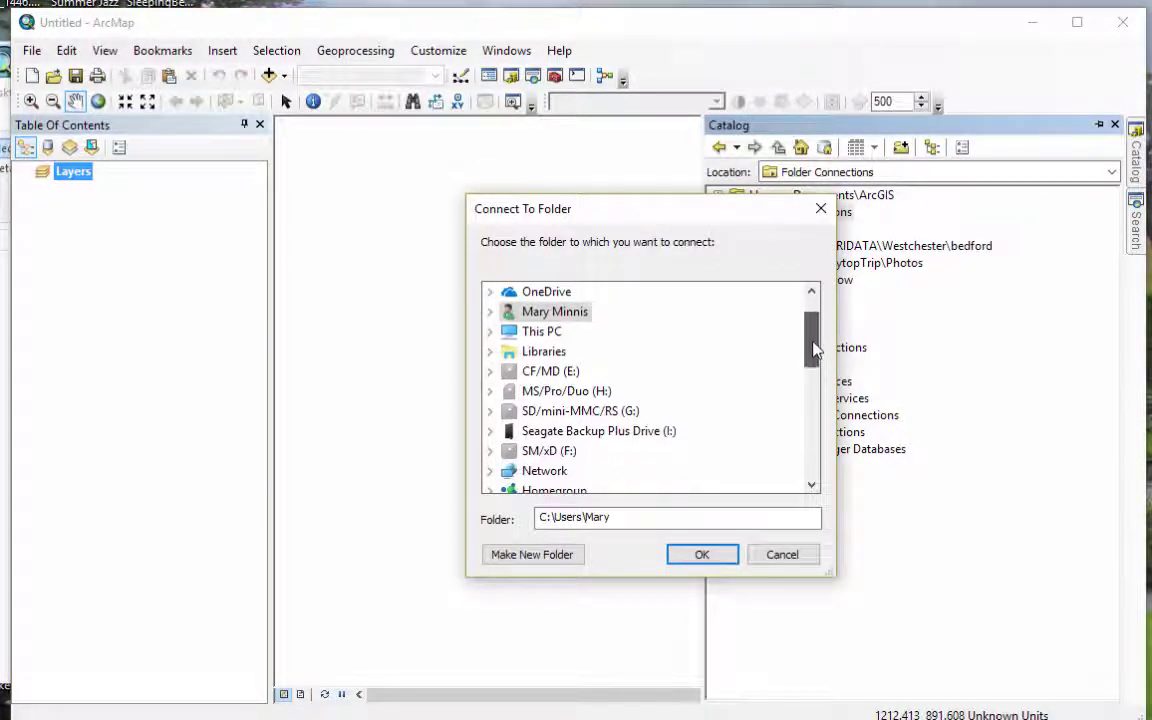
pyautogui.click(545, 333)
pyautogui.moveTo(812, 329); pyautogui.dragTo(812, 346)
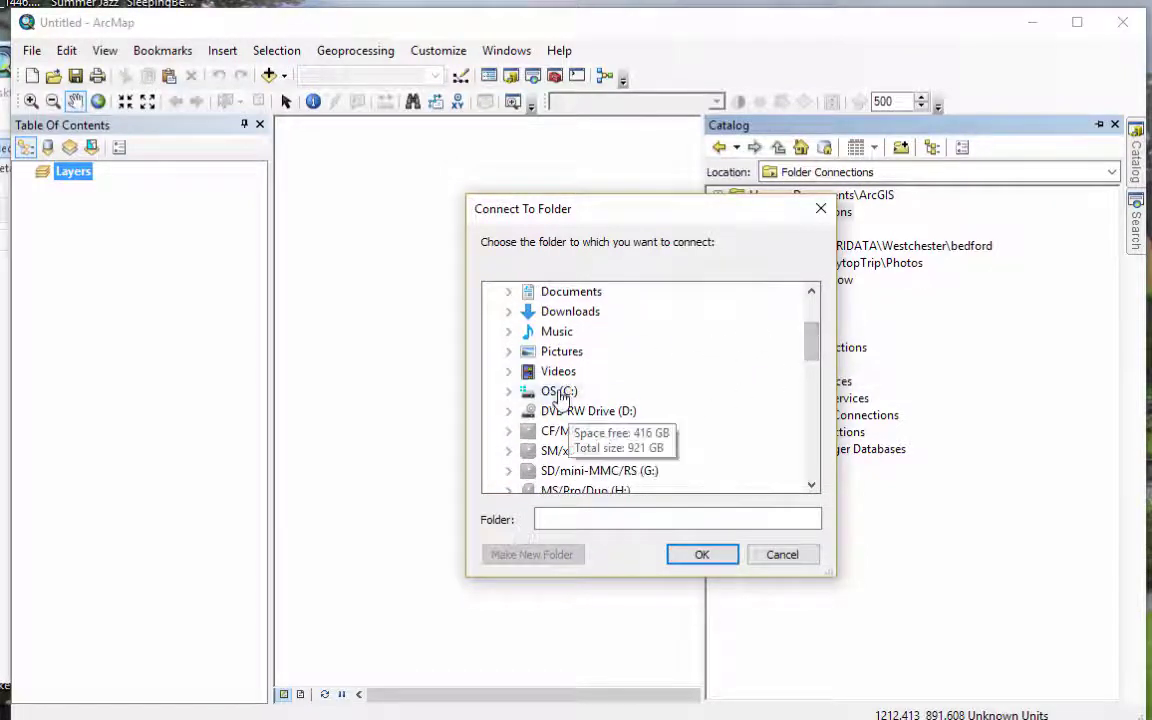
pyautogui.click(566, 392)
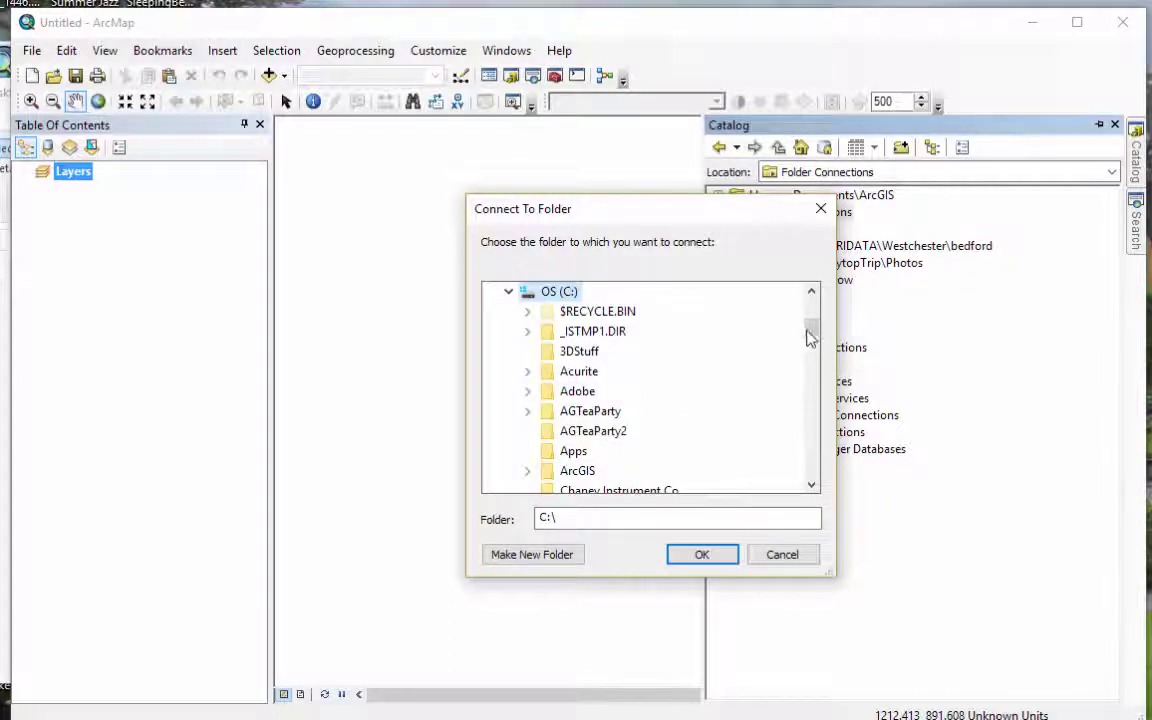
pyautogui.moveTo(810, 334); pyautogui.dragTo(812, 344)
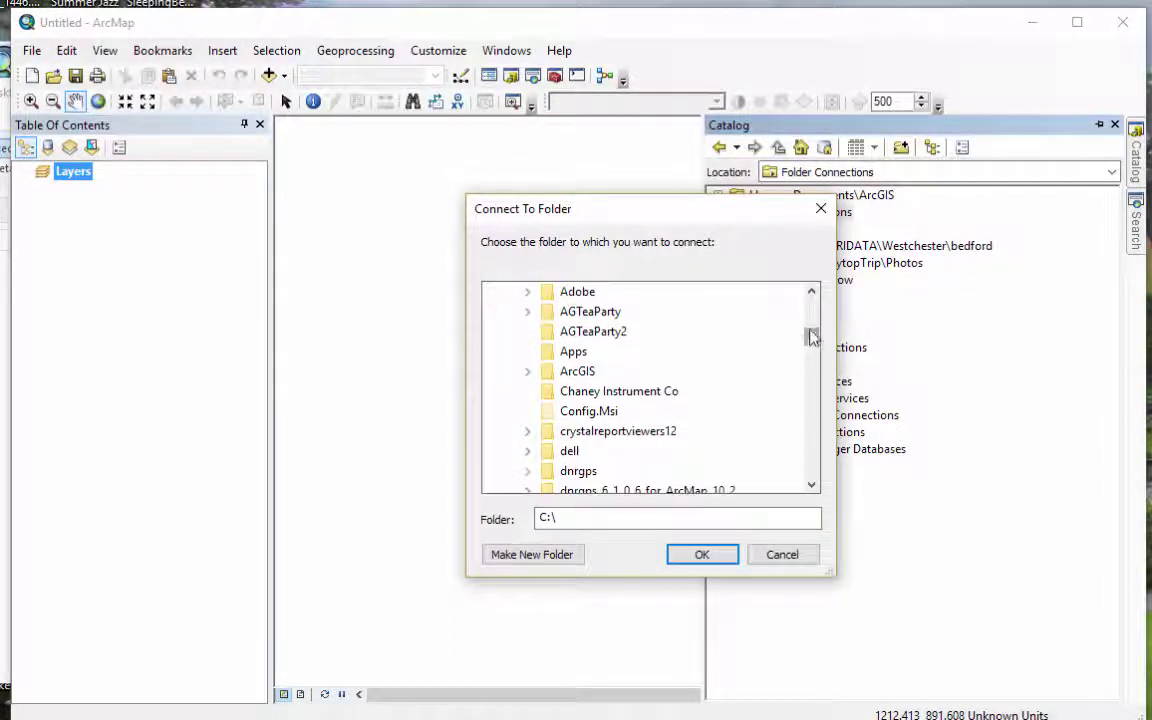
pyautogui.doubleClick(589, 374)
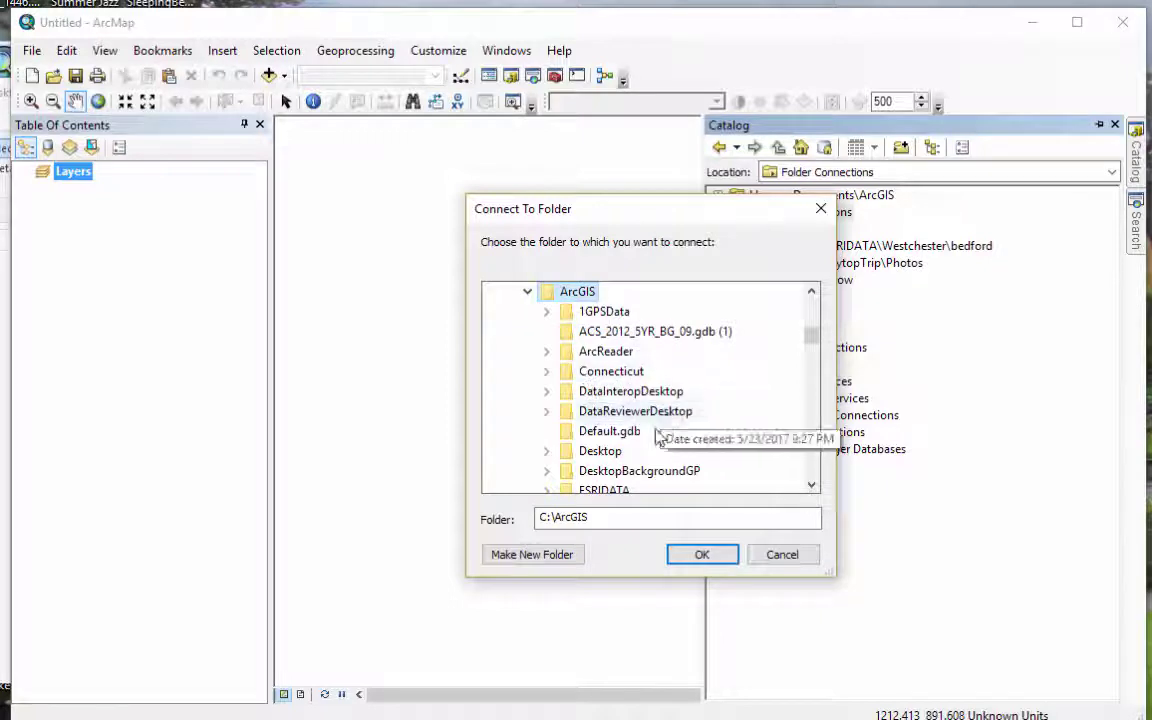
pyautogui.doubleClick(604, 488)
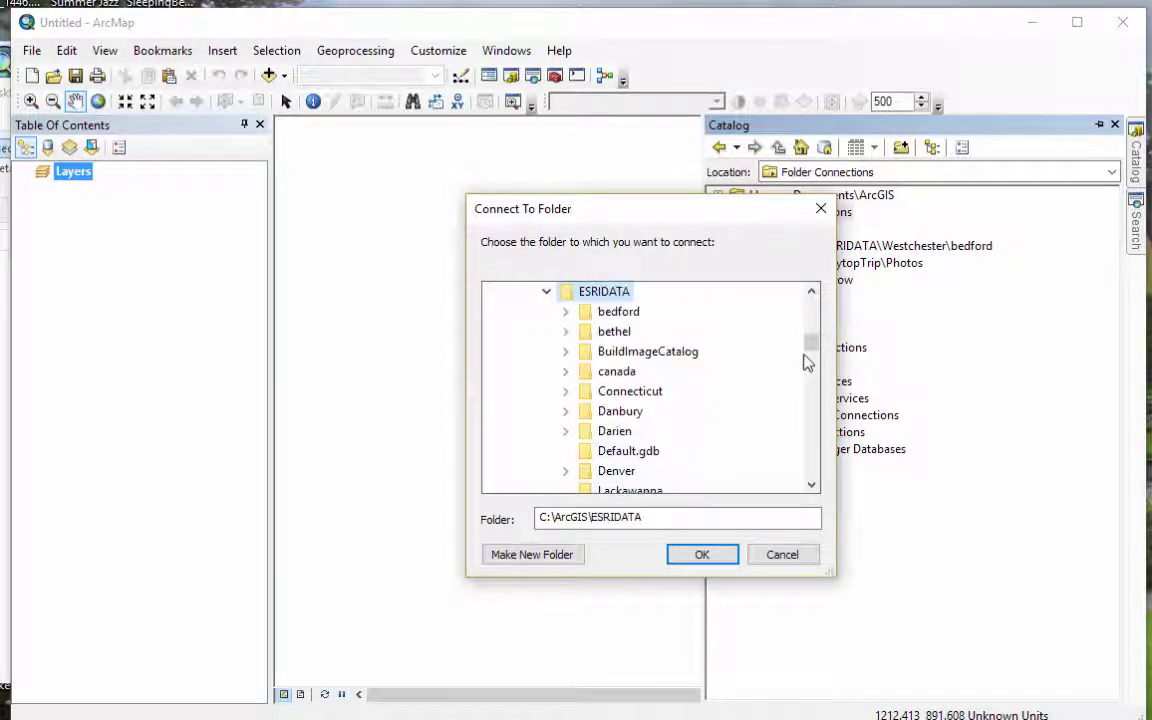
pyautogui.scroll(-3, 806, 366)
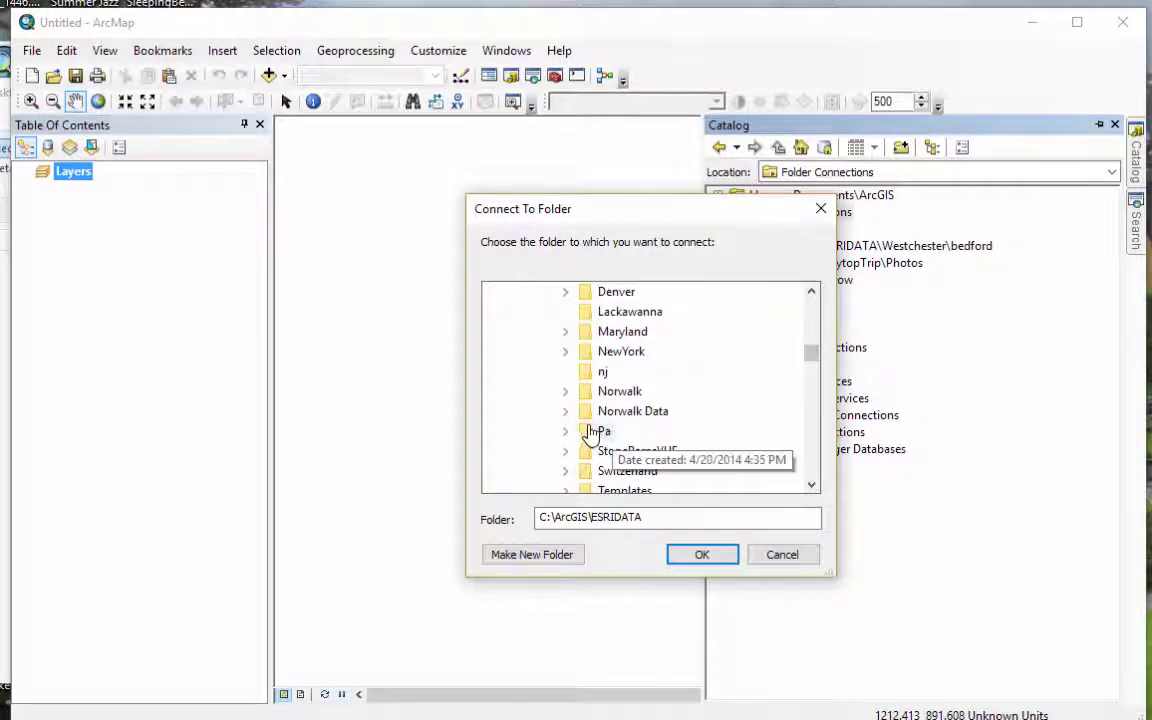
pyautogui.doubleClick(596, 431)
pyautogui.click(608, 413)
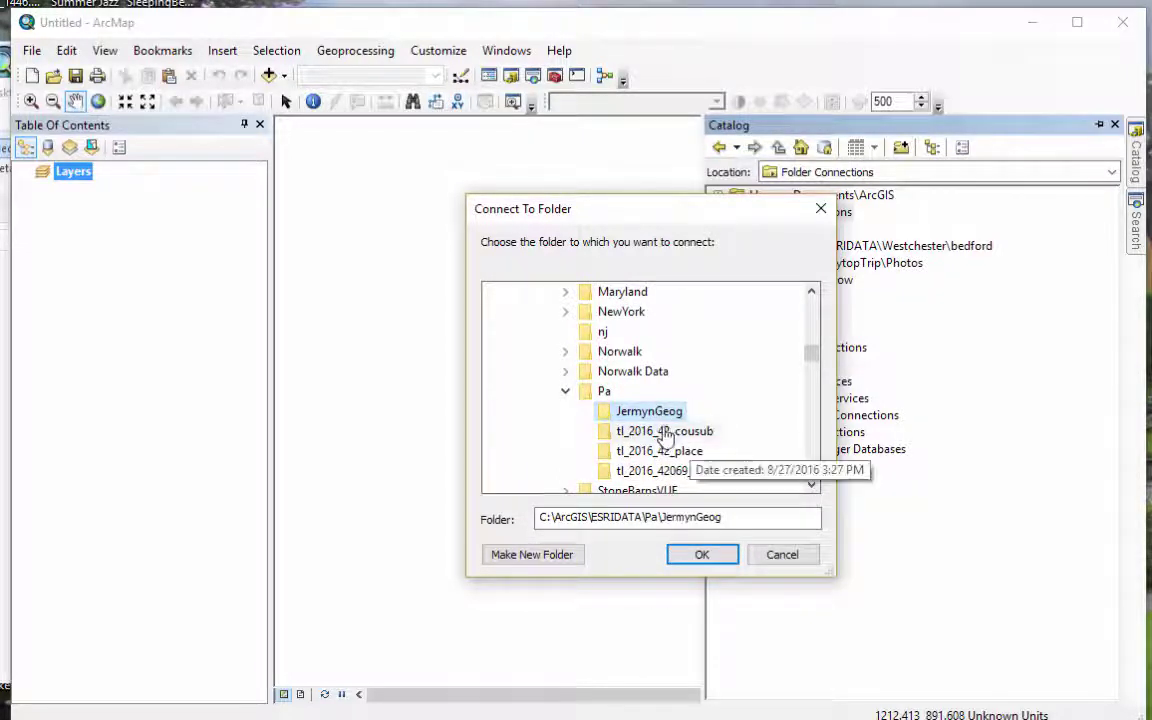
pyautogui.click(700, 555)
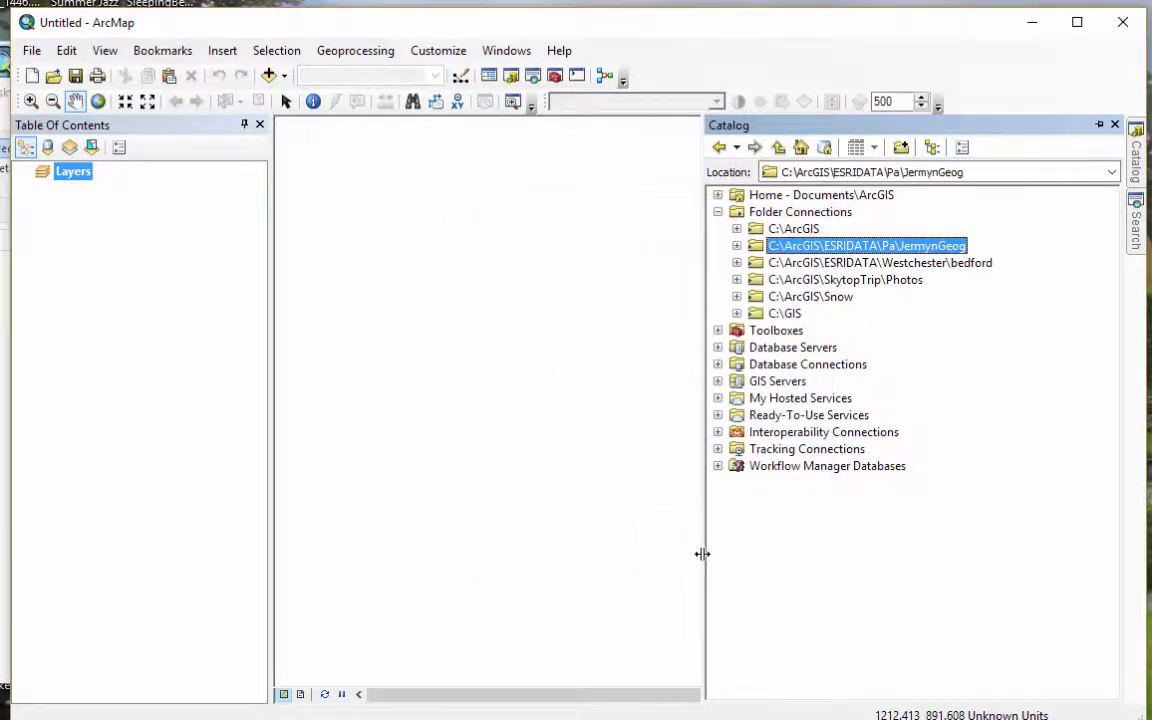
# Expand the JermynGeog folder connection in the Catalog window to list its files
pyautogui.click(737, 246)
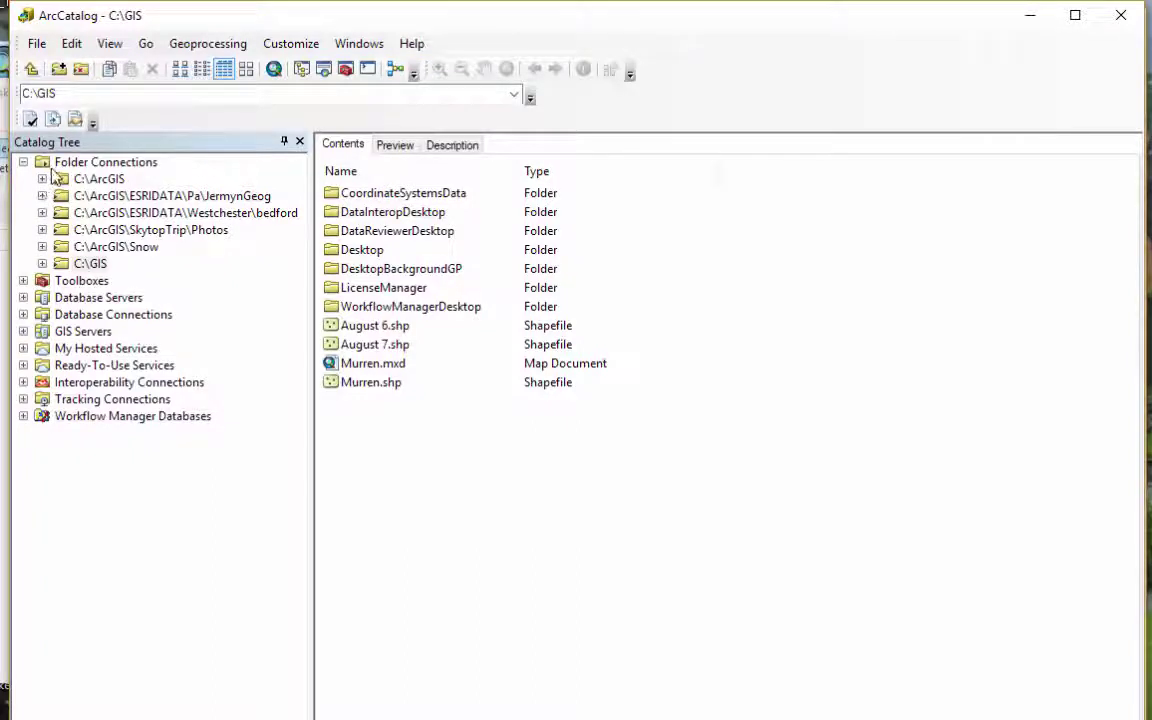
# In ArcCatalog, connect to C:\ArcGIS\ESRIDATA\Pa\JermynGeog via This PC > OS (C:) > ArcGIS > ESRIDATA > Pa
pyautogui.click(60, 70)
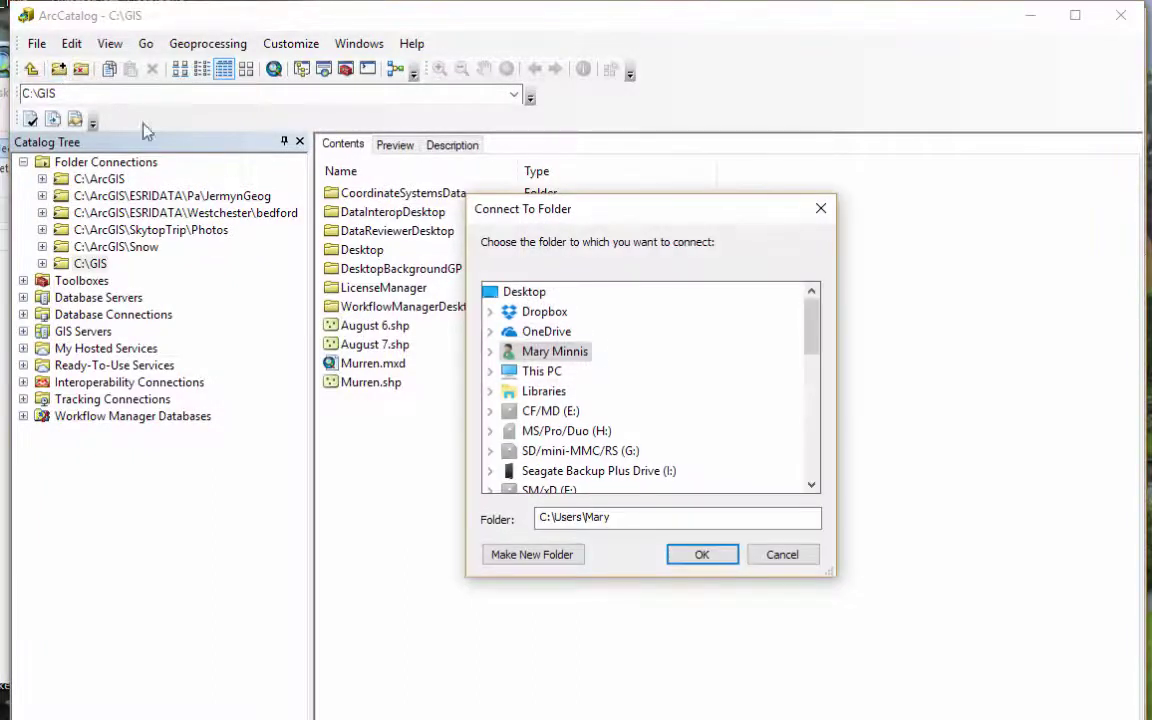
pyautogui.doubleClick(545, 372)
pyautogui.doubleClick(564, 432)
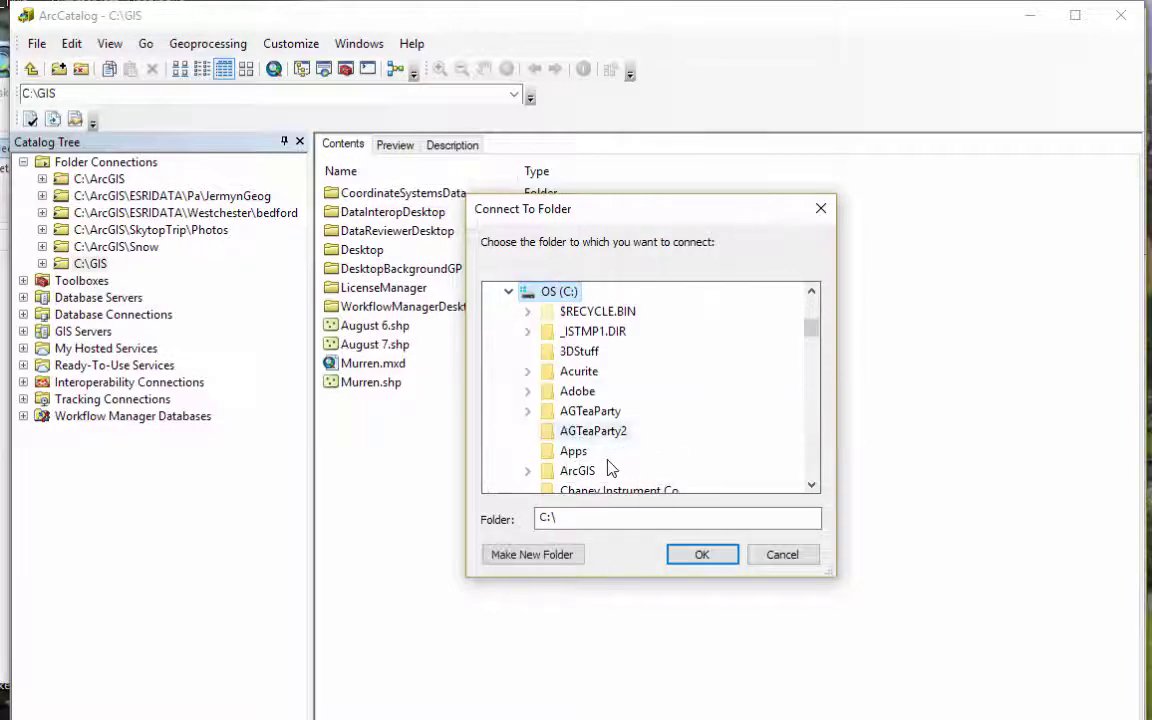
pyautogui.scroll(-2, 643, 460)
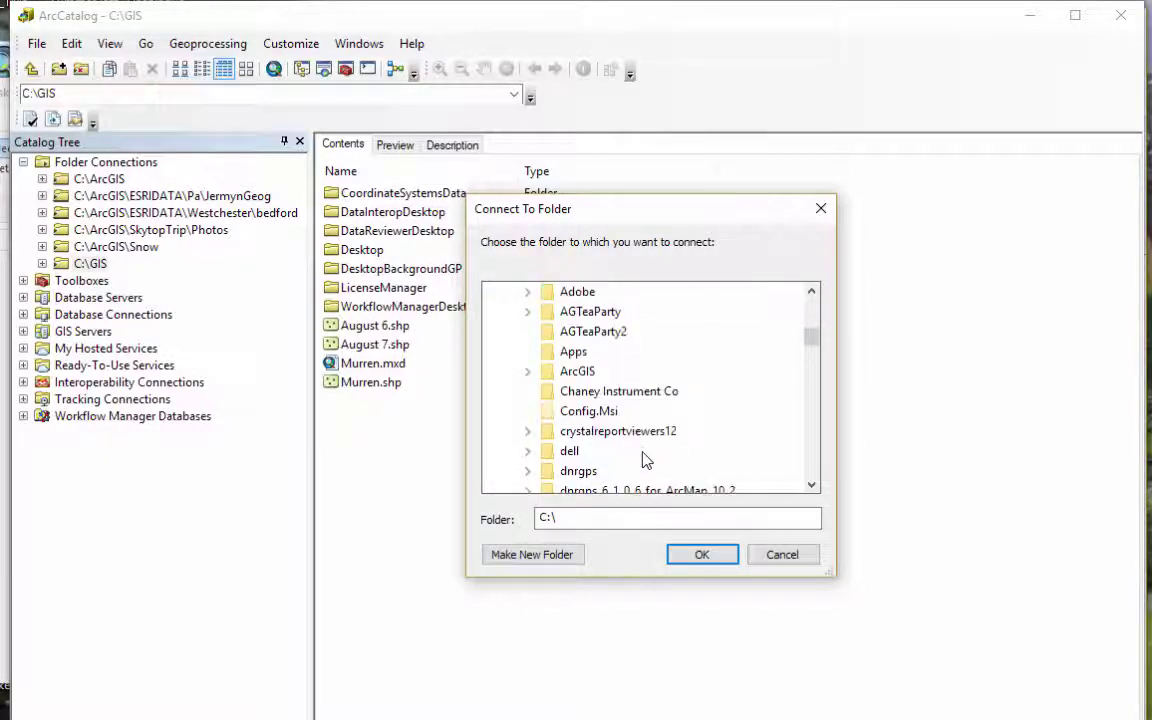
pyautogui.doubleClick(580, 373)
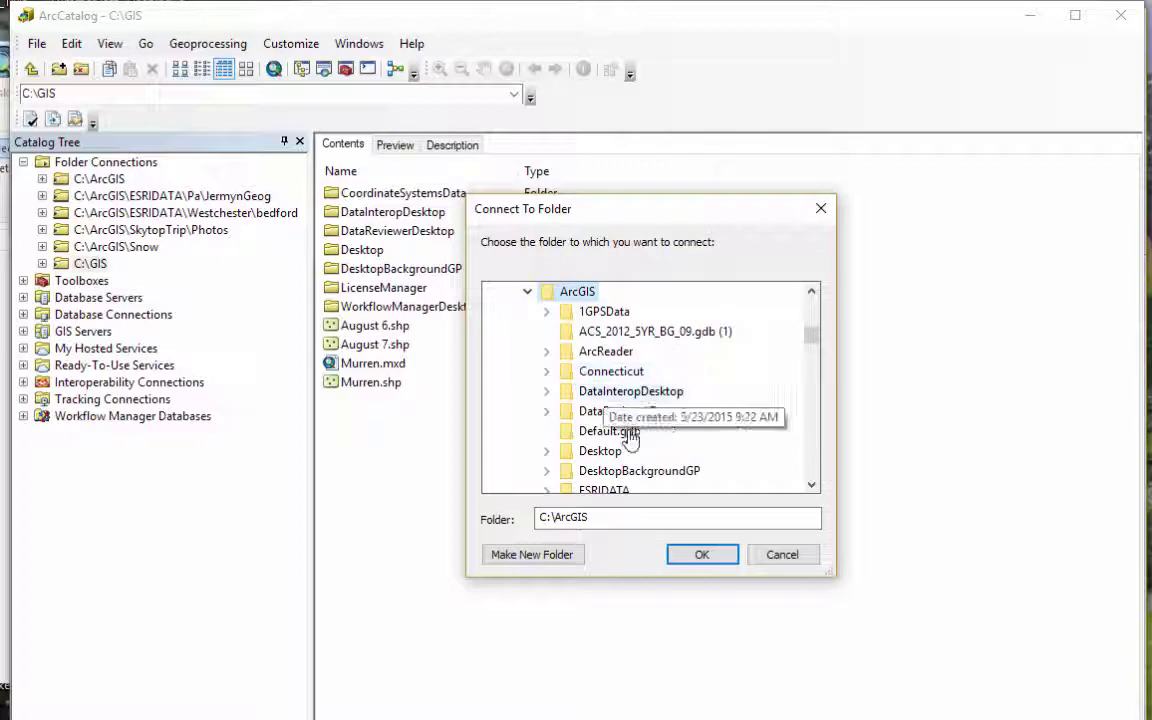
pyautogui.doubleClick(600, 489)
pyautogui.scroll(-3, 705, 444)
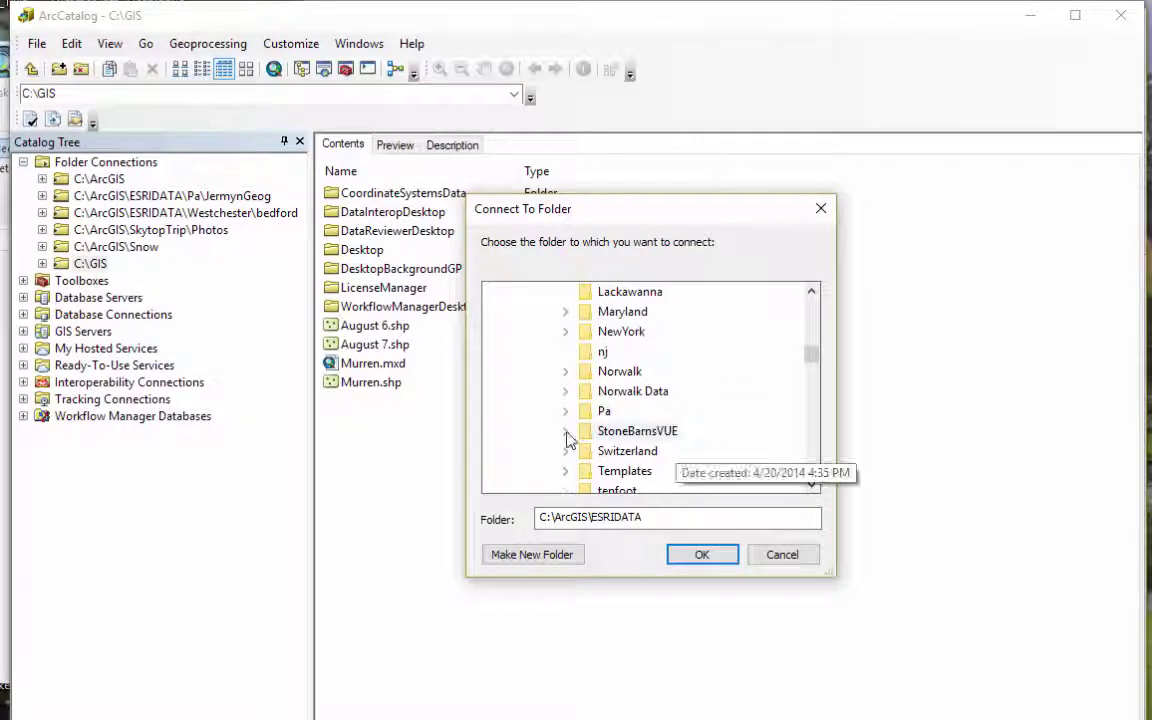
pyautogui.doubleClick(605, 411)
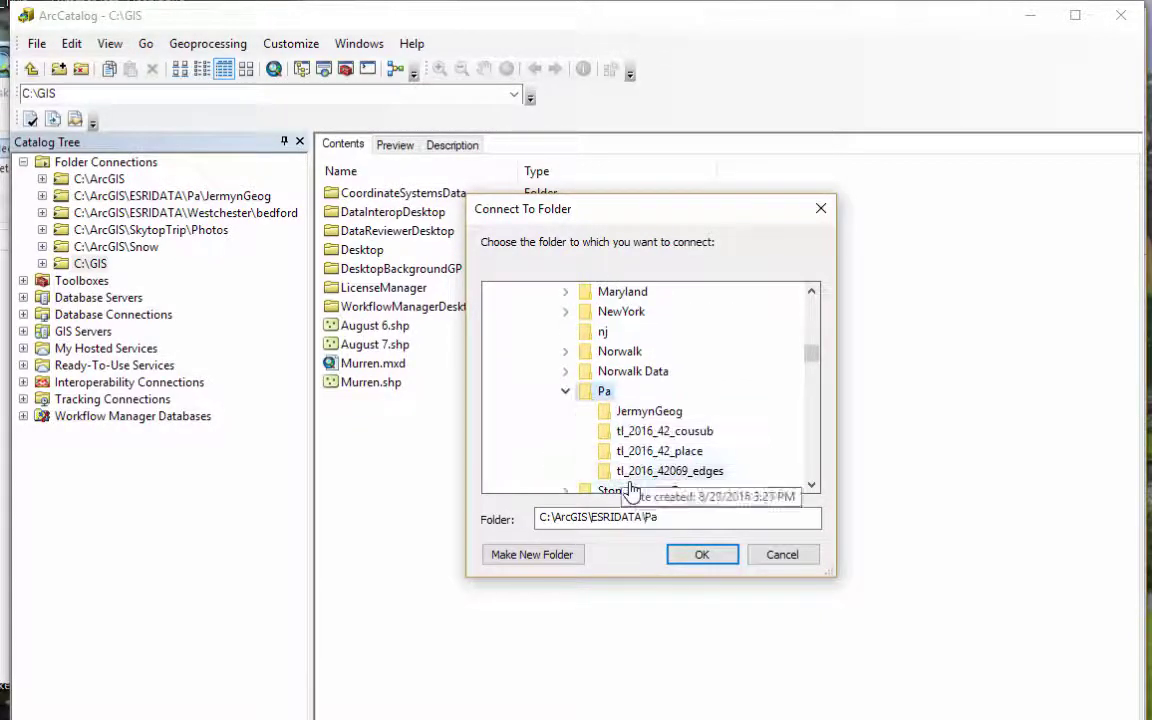
pyautogui.click(615, 412)
pyautogui.click(700, 553)
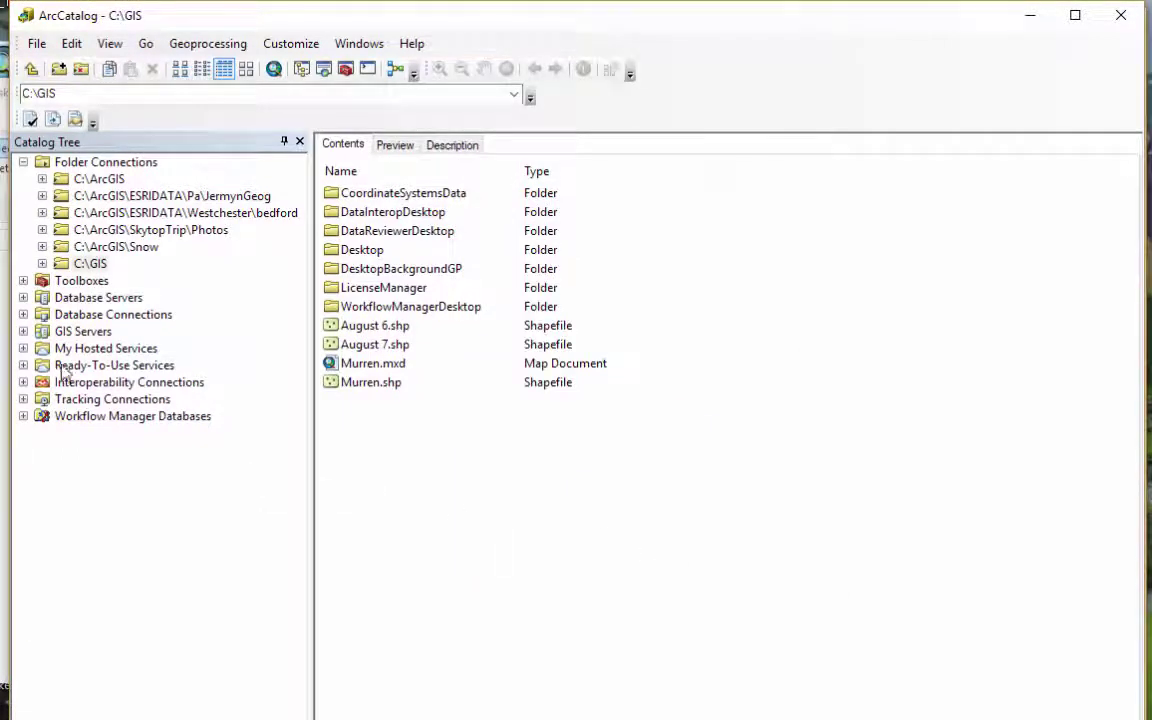
# Expand C:\GIS and the JermynGeog connection to show its shapefiles, then switch to Preview
pyautogui.doubleClick(80, 264)
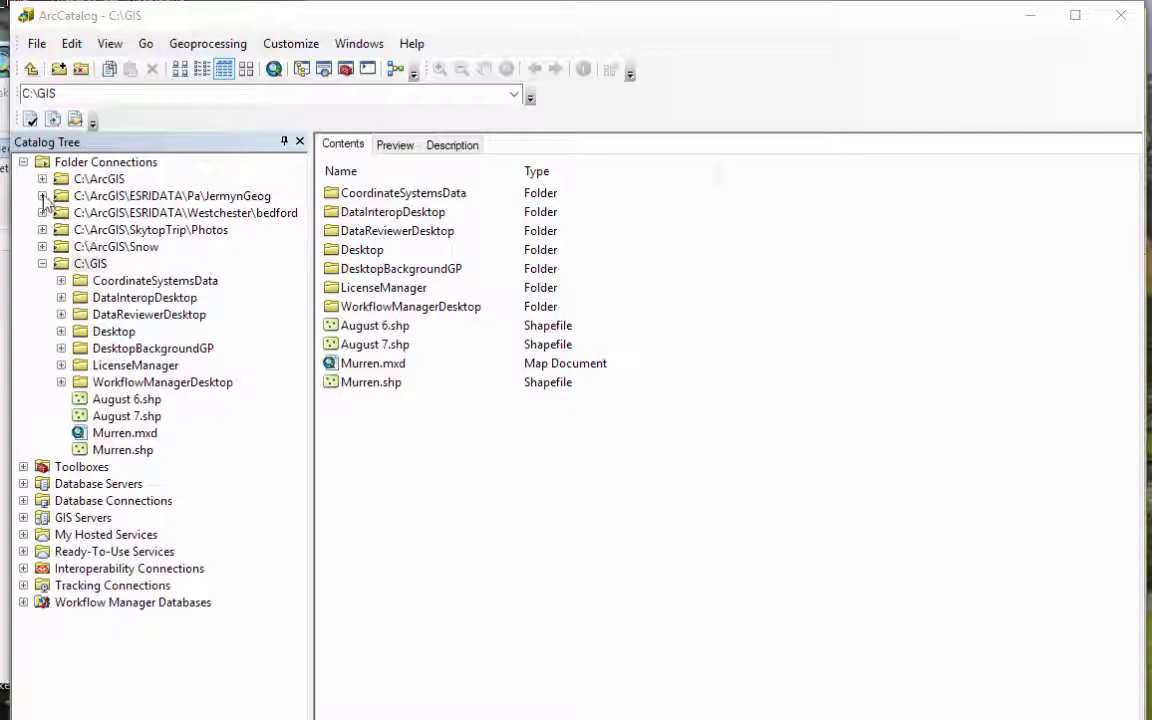
pyautogui.click(42, 196)
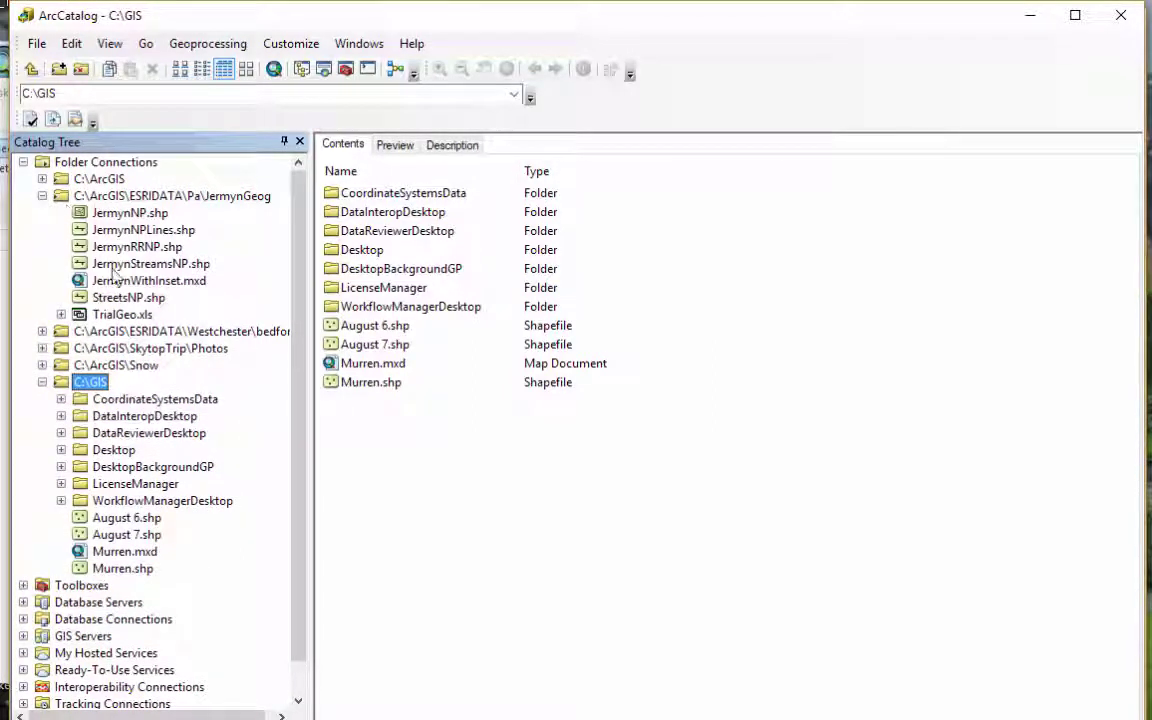
pyautogui.click(406, 148)
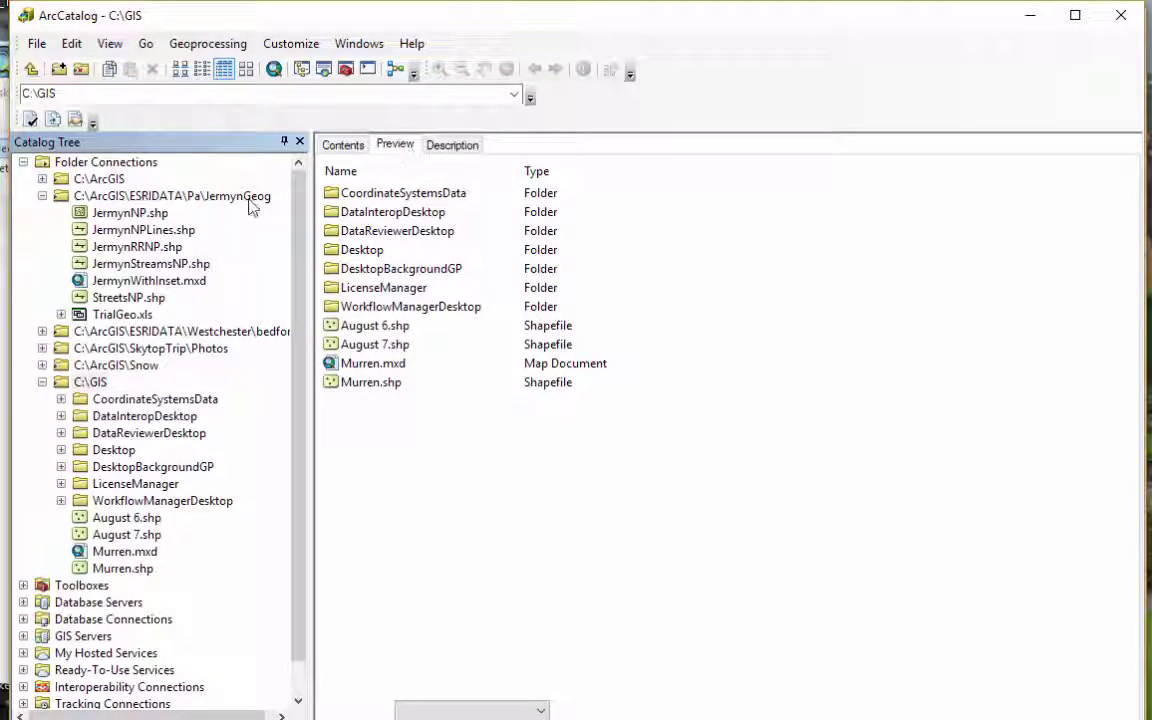
# Examine JermynNP.shp's polygon preview, metadata description and contents summary
pyautogui.click(85, 220)
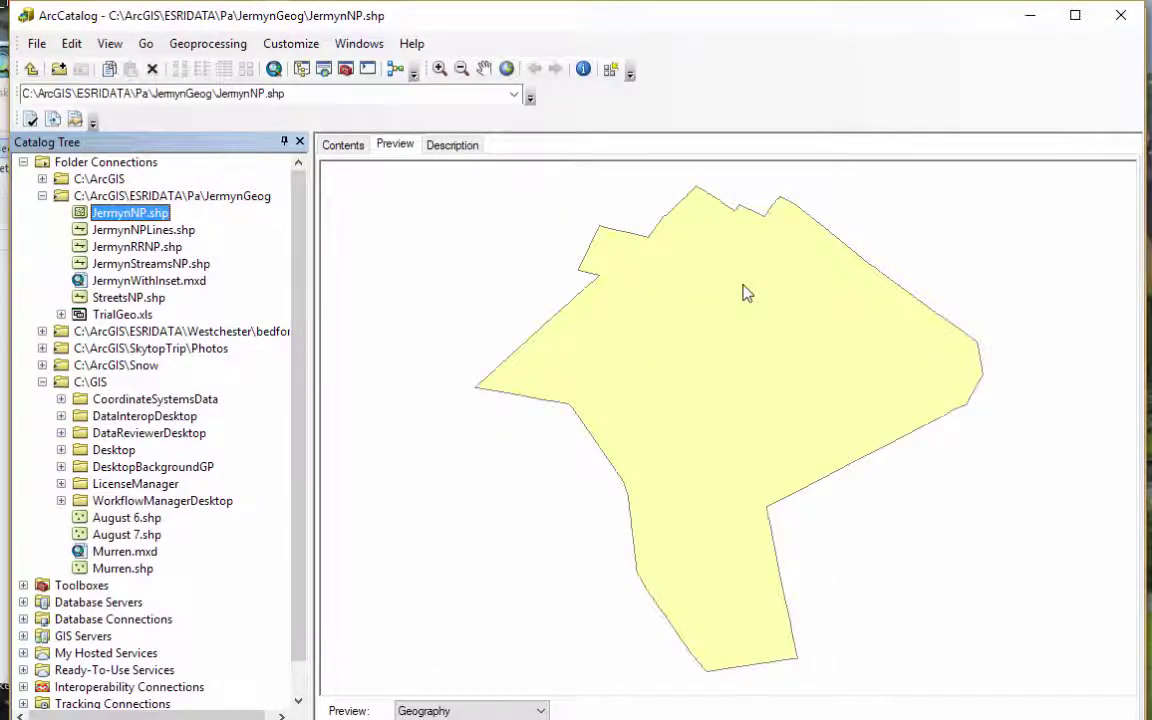
pyautogui.click(455, 146)
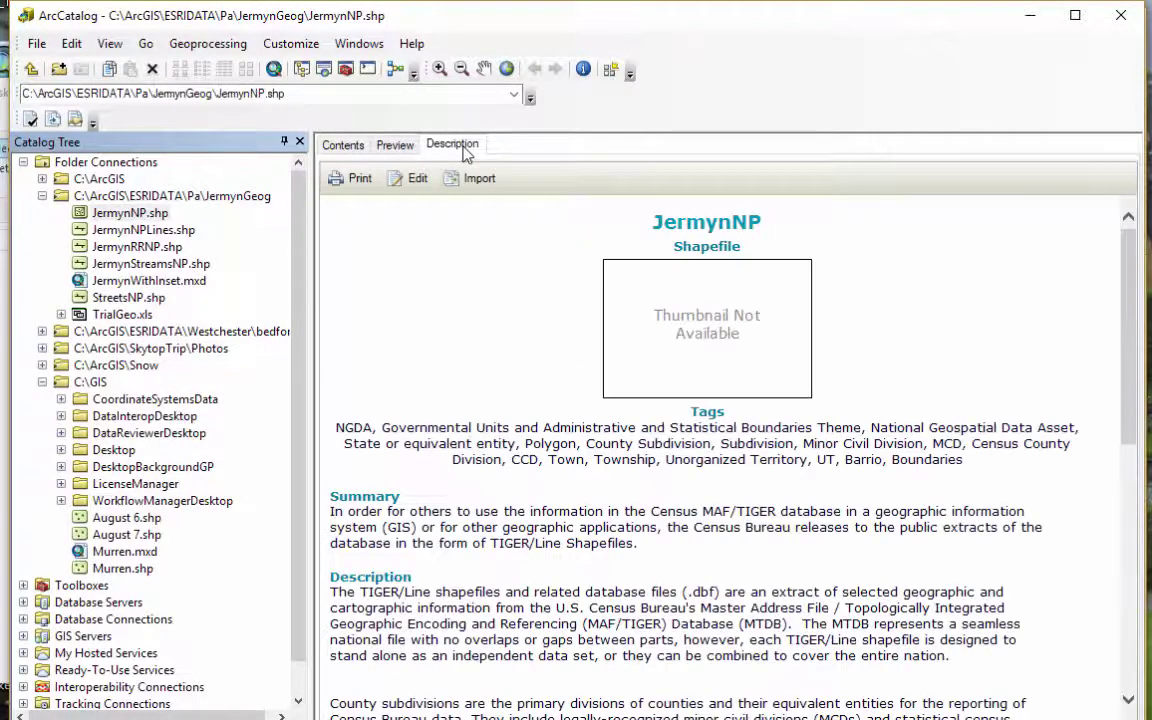
pyautogui.click(345, 146)
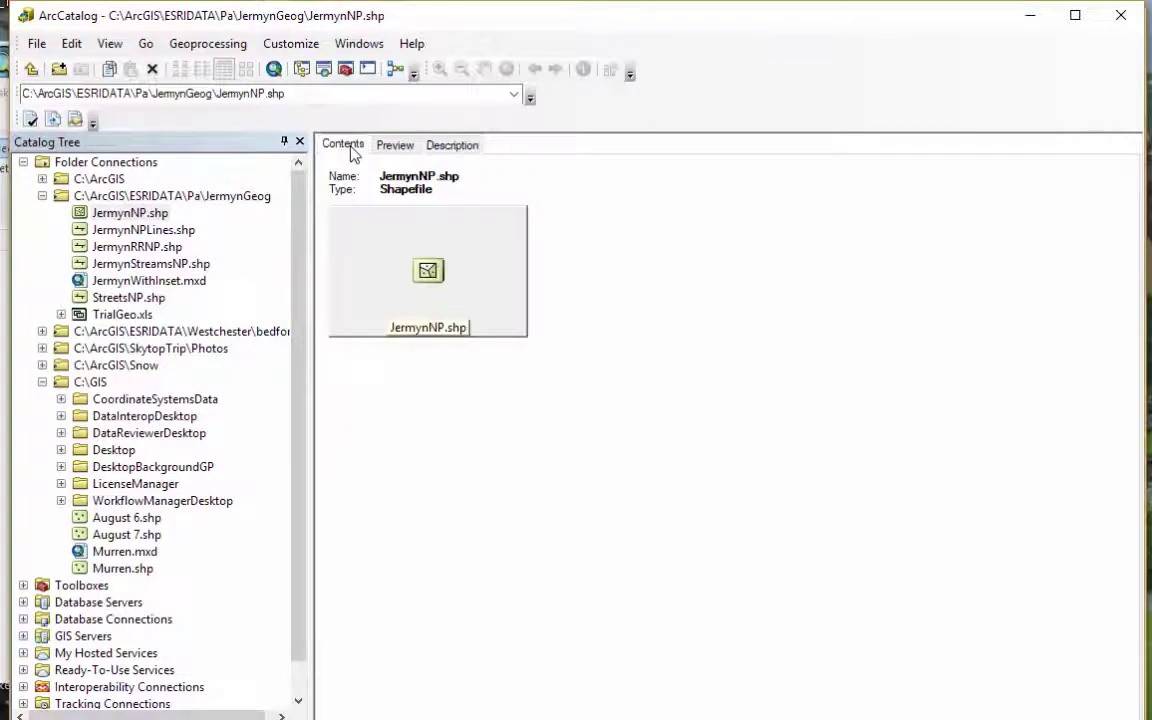
# Select JermynNPLines.shp and preview its street-line geometry
pyautogui.click(145, 232)
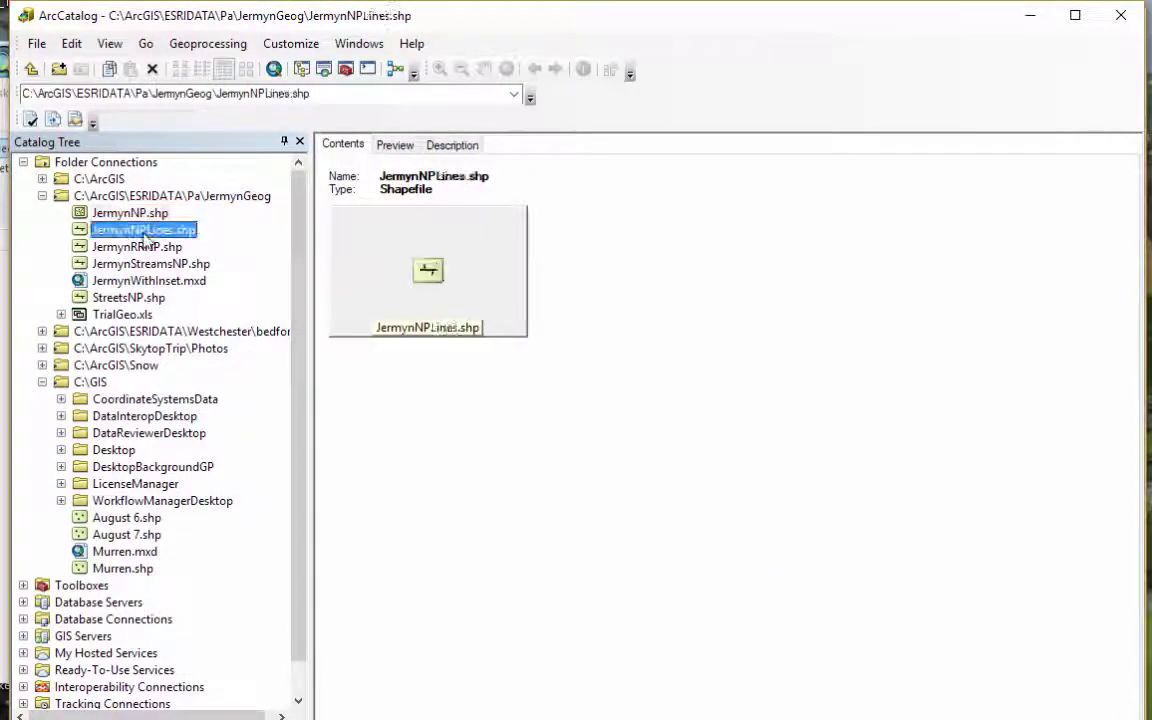
pyautogui.click(390, 145)
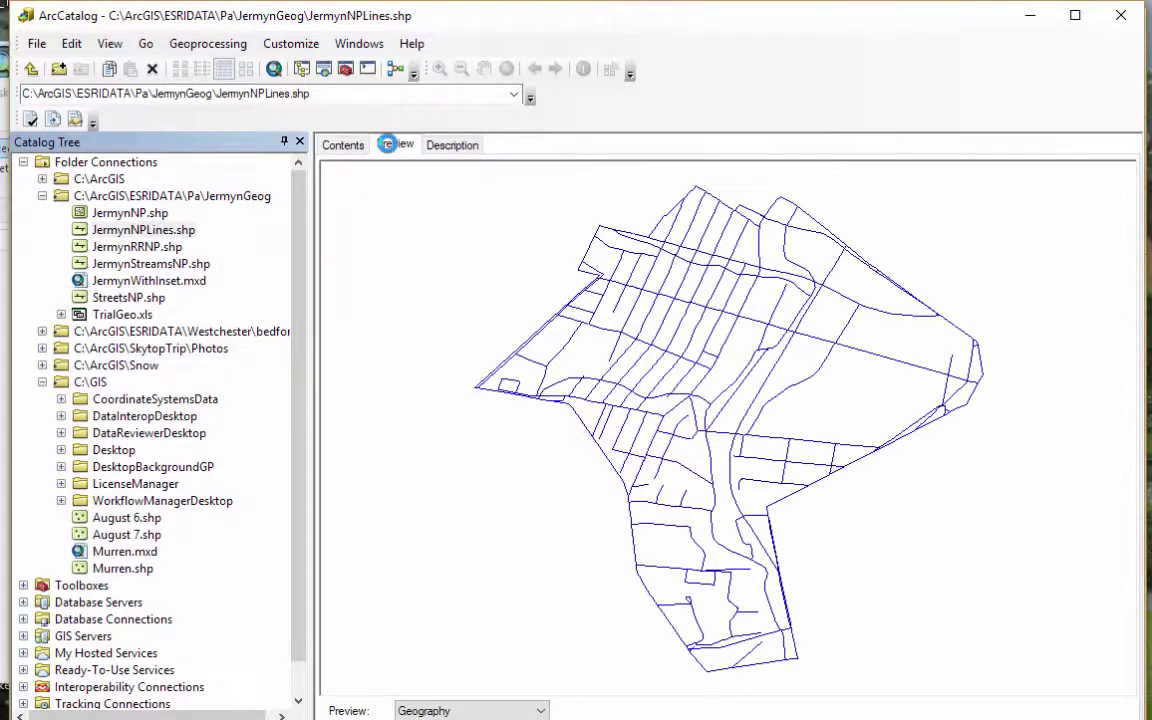
pyautogui.click(145, 229)
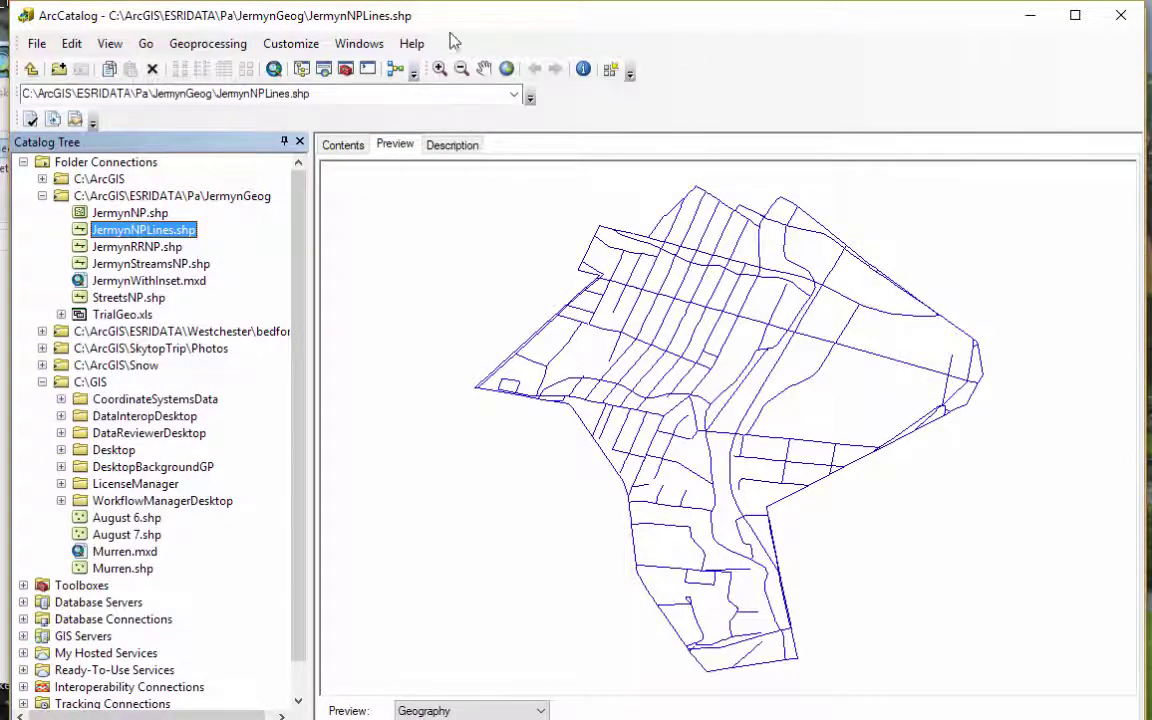
# Drag JermynNPLines.shp and JermynNP.shp from ArcCatalog into ArcMap as layers, listed by source
pyautogui.moveTo(458, 32); pyautogui.dragTo(945, 52)
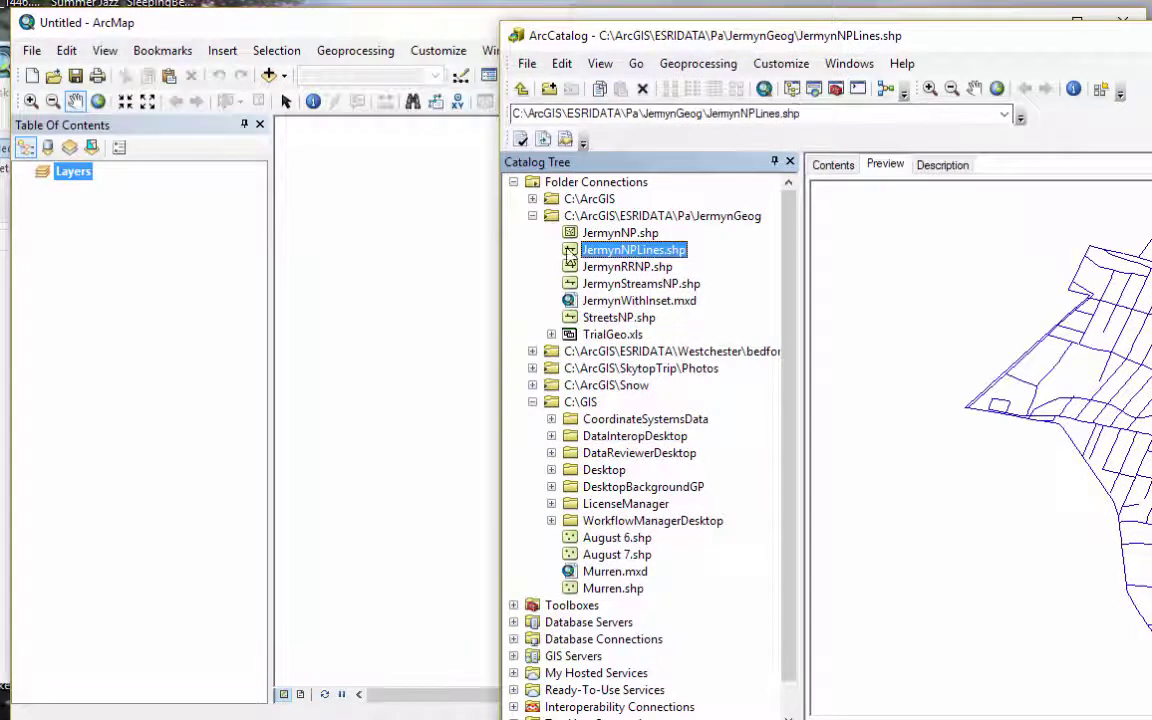
pyautogui.moveTo(569, 255); pyautogui.dragTo(370, 238)
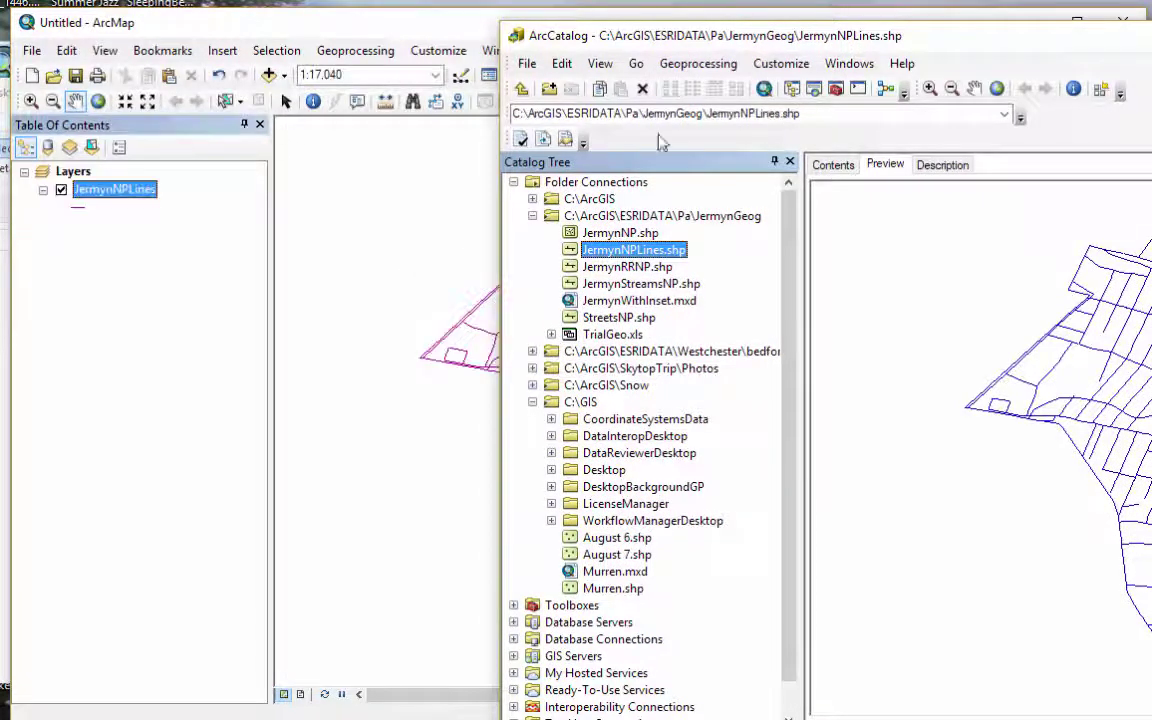
pyautogui.moveTo(887, 39); pyautogui.dragTo(1076, 32)
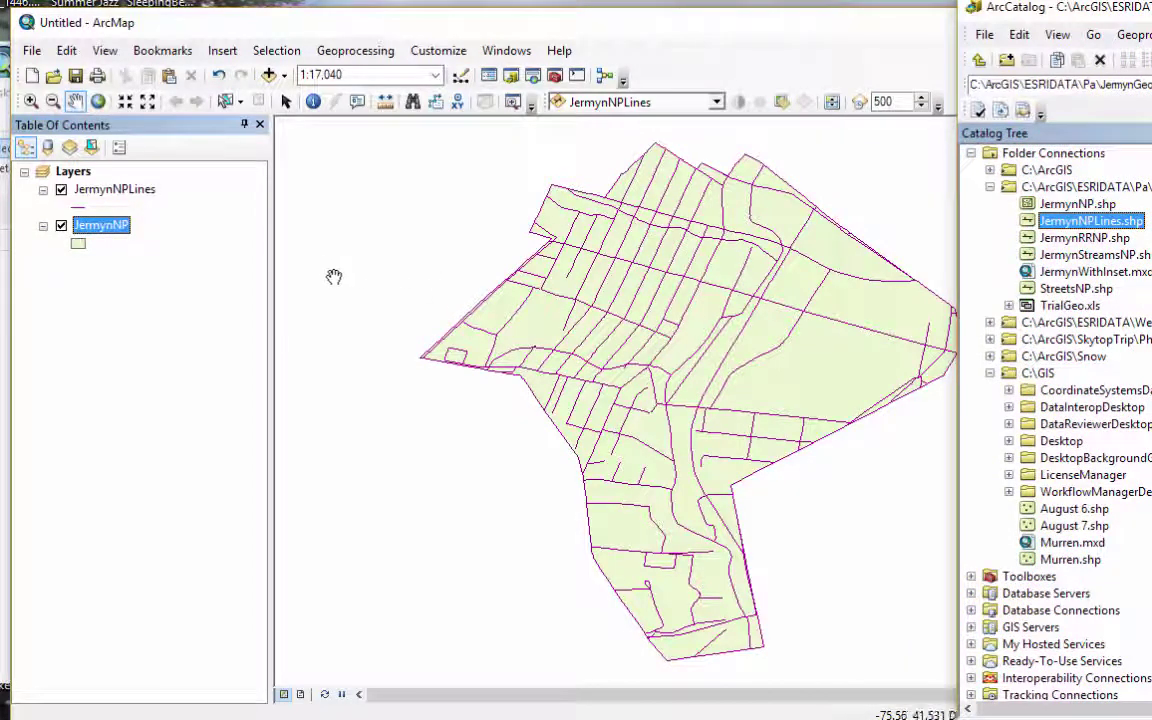
pyautogui.click(47, 148)
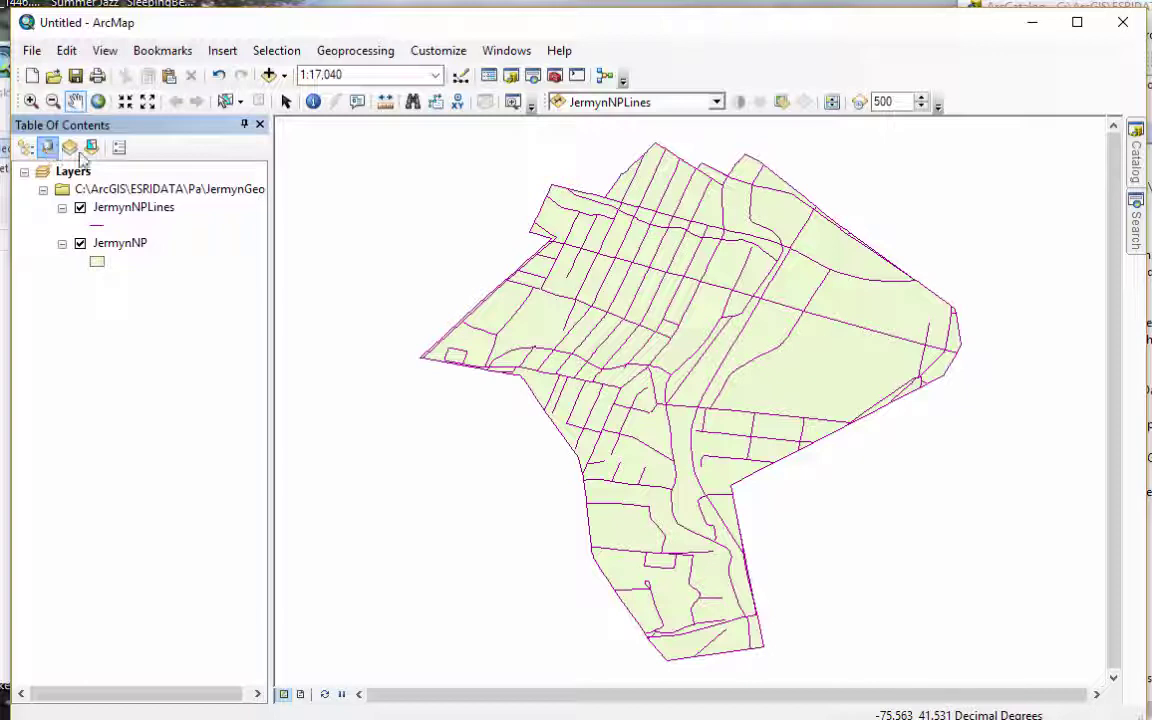
# In drawing order, swap JermynNPLines below JermynNP, then restore JermynNPLines on top
pyautogui.moveTo(269, 175); pyautogui.dragTo(308, 177)
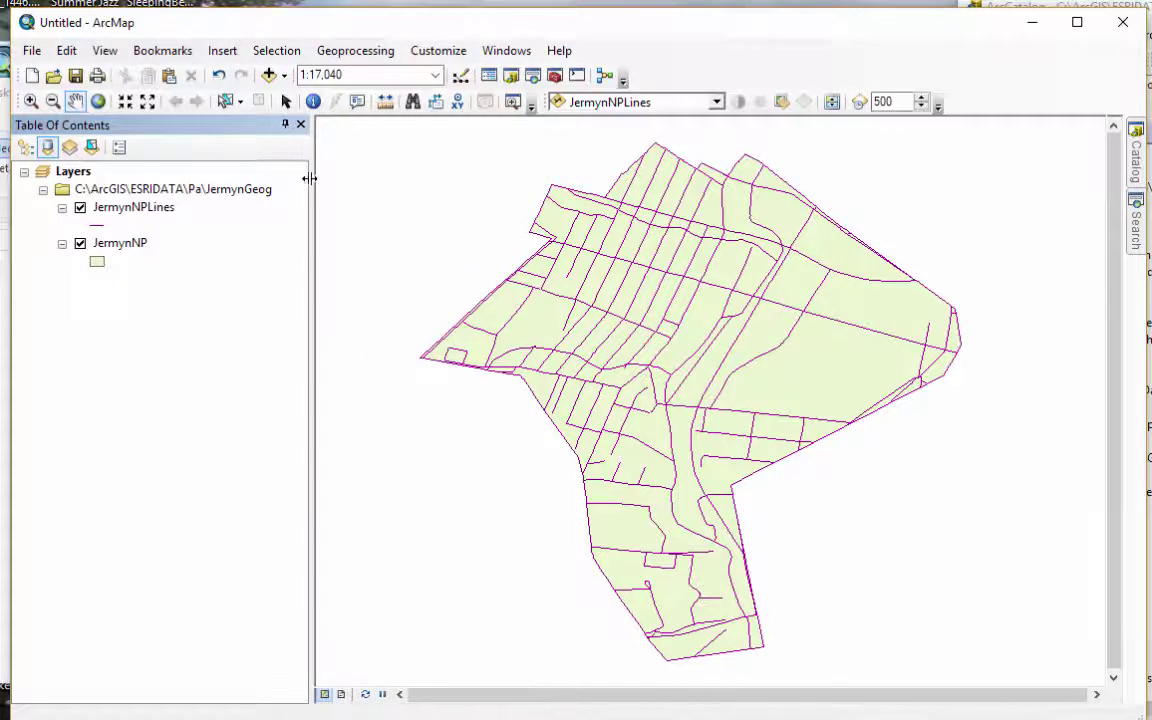
pyautogui.click(25, 147)
pyautogui.moveTo(115, 192); pyautogui.dragTo(102, 231)
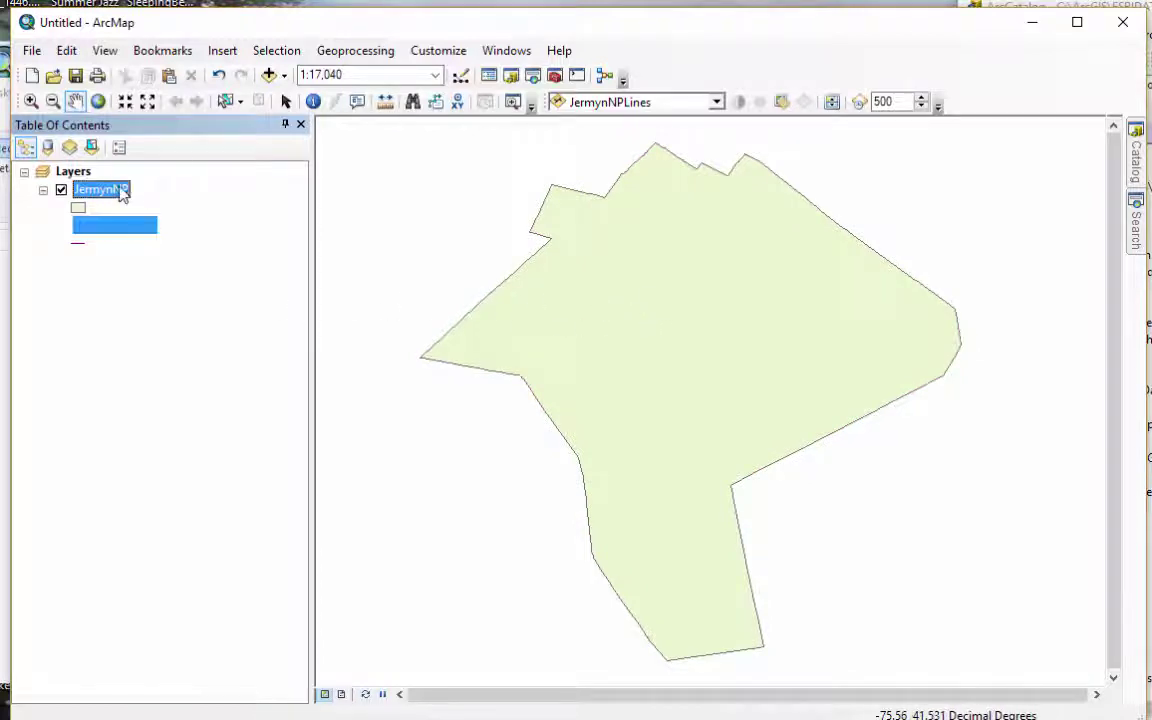
pyautogui.moveTo(120, 272); pyautogui.dragTo(120, 272)
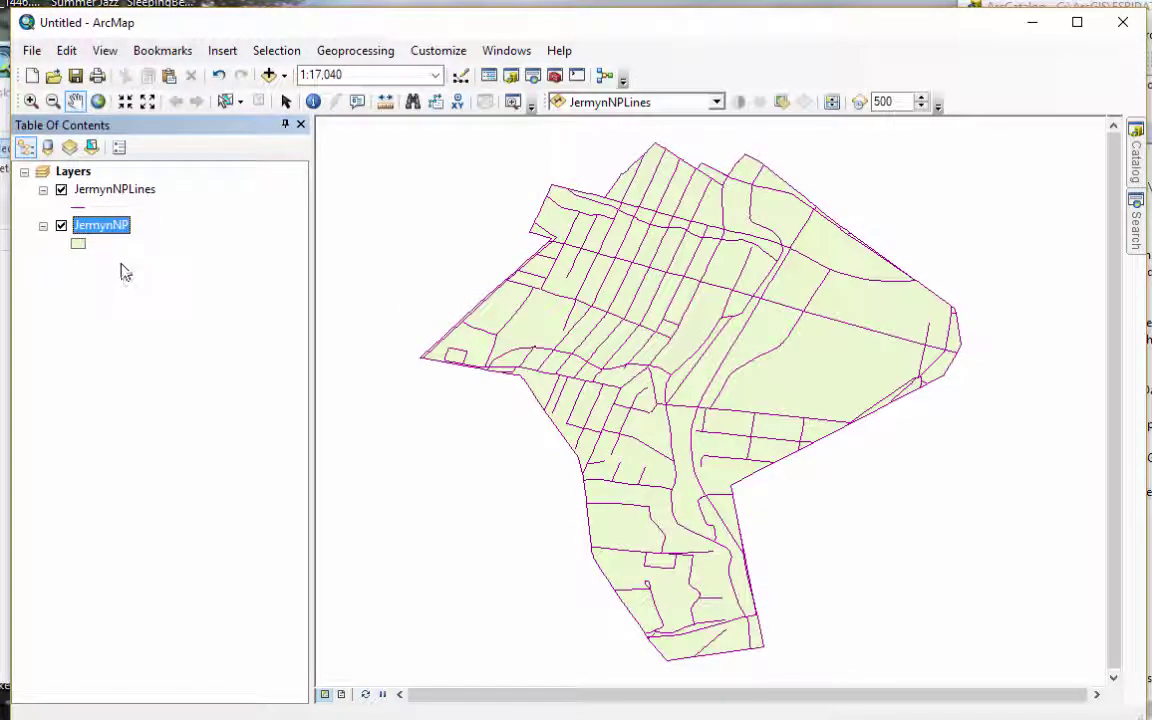
# Toggle between drawing-order and source views, ending with layers grouped under C:\ArcGIS\ESRIDATA\Pa\JermynGeog
pyautogui.click(47, 147)
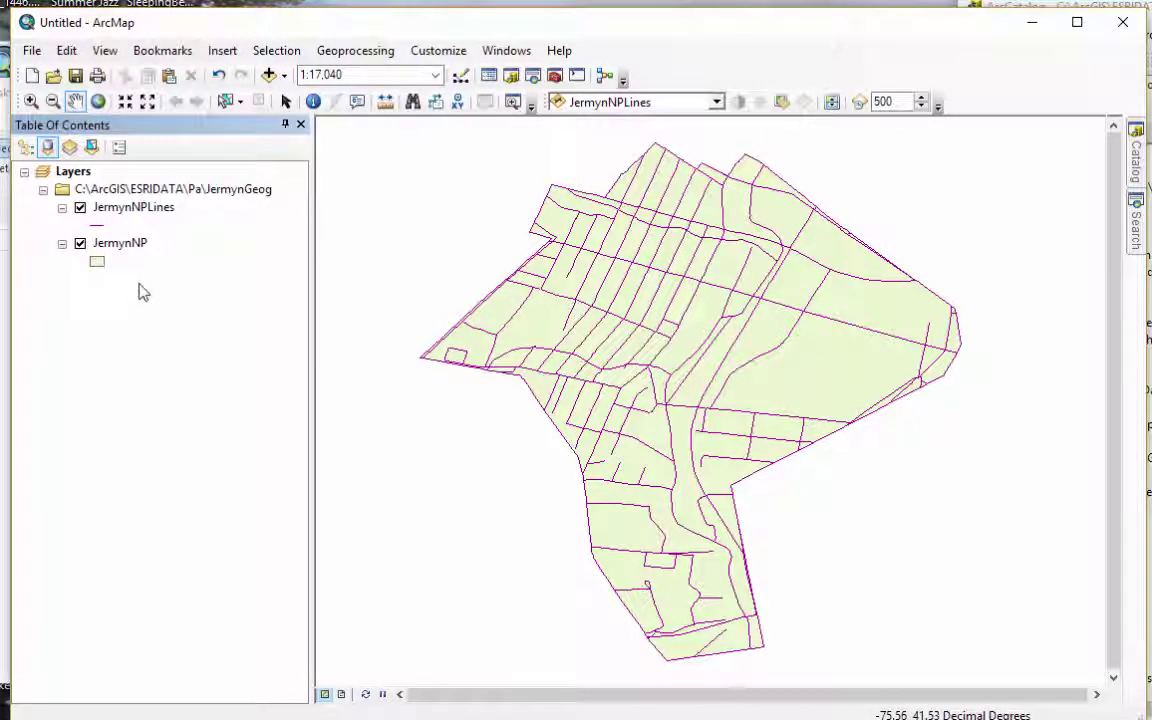
pyautogui.click(140, 243)
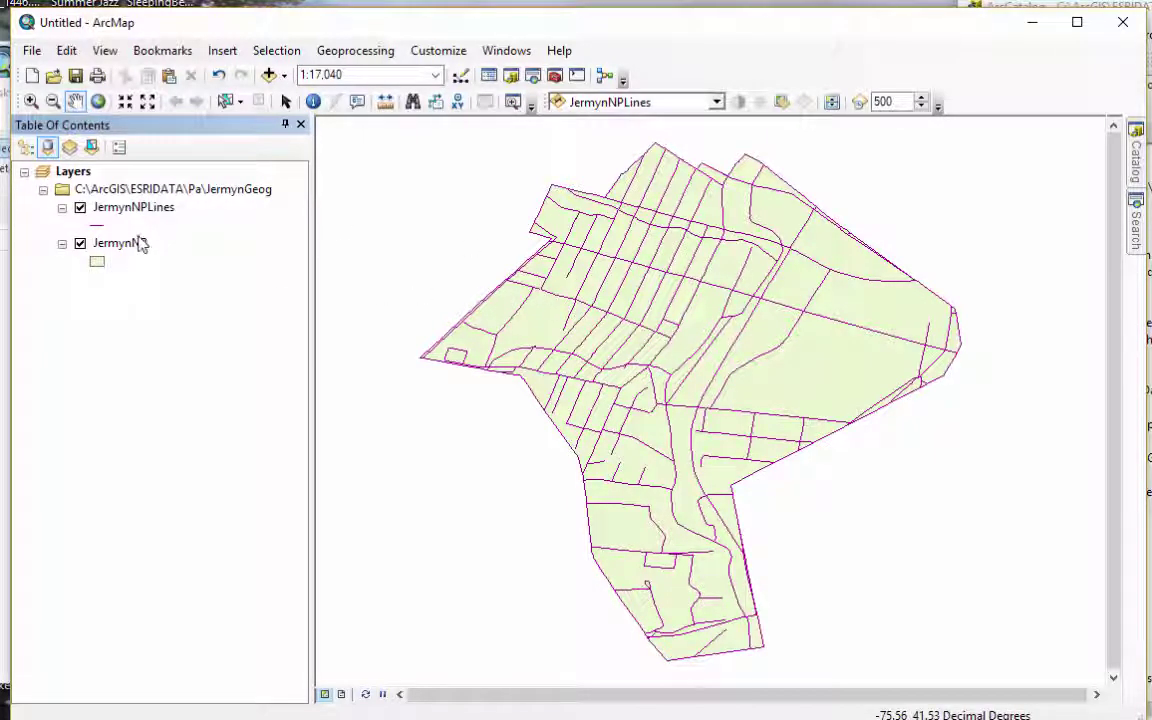
pyautogui.click(25, 147)
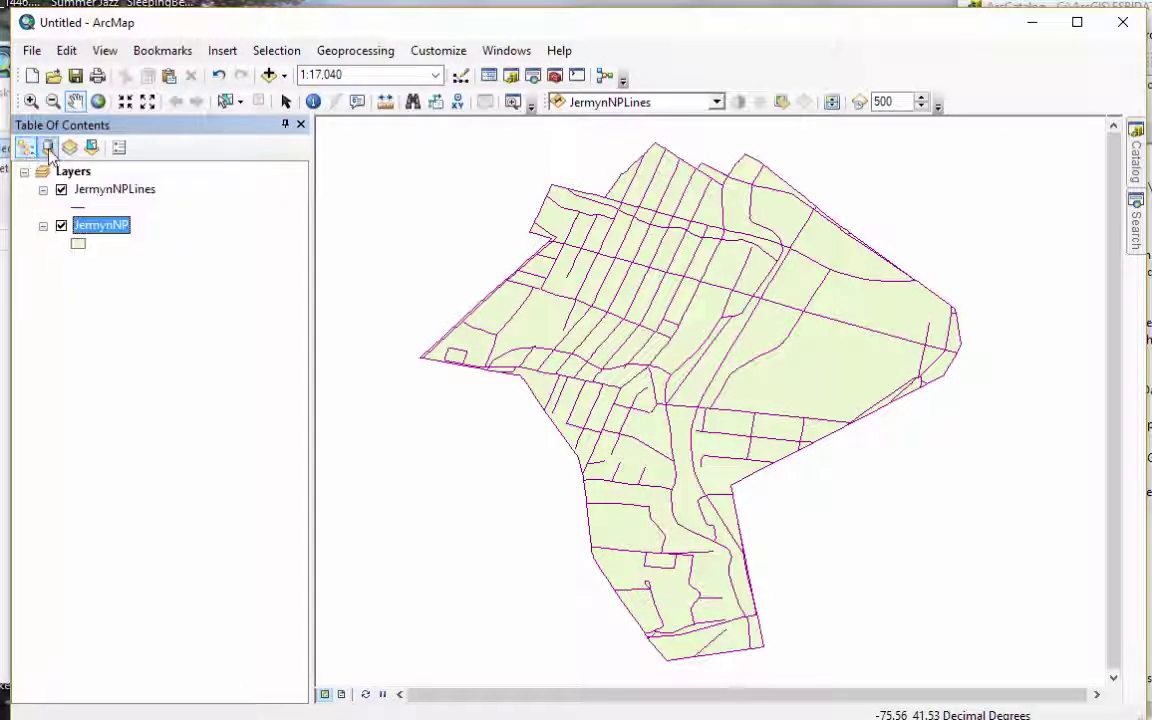
pyautogui.click(47, 147)
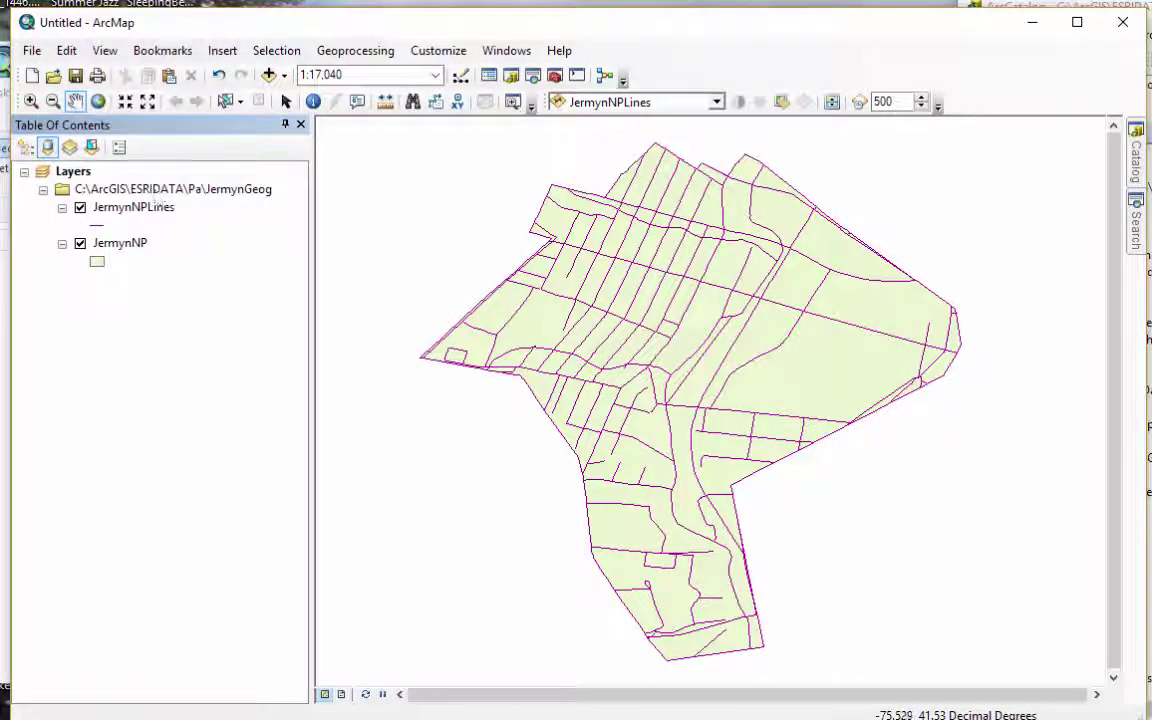